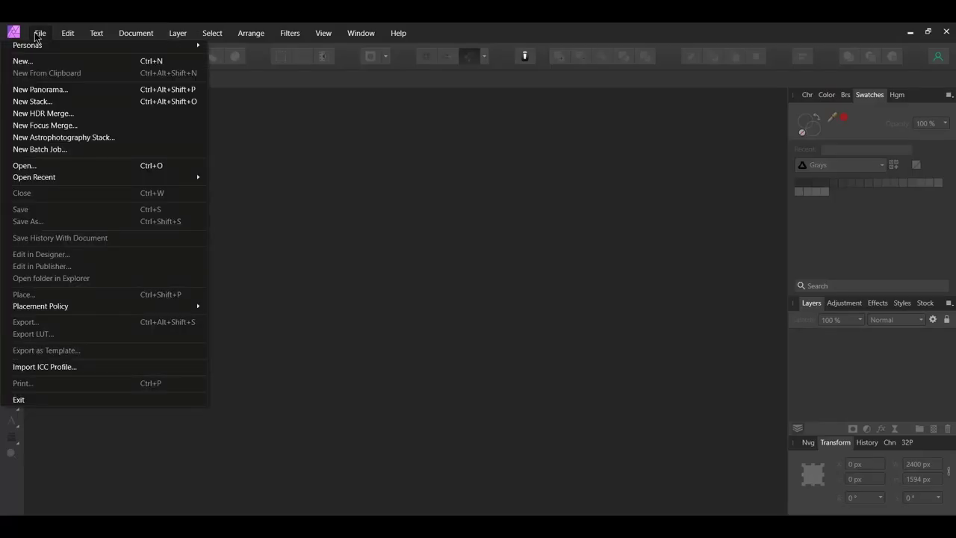
Step: Open the mountain landscape JPG
click(96, 165)
click(142, 140)
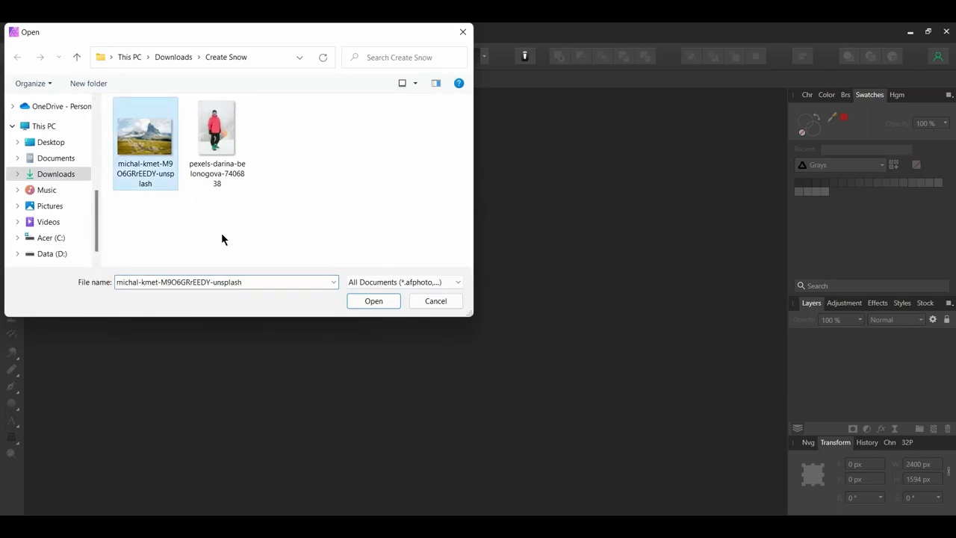
click(365, 305)
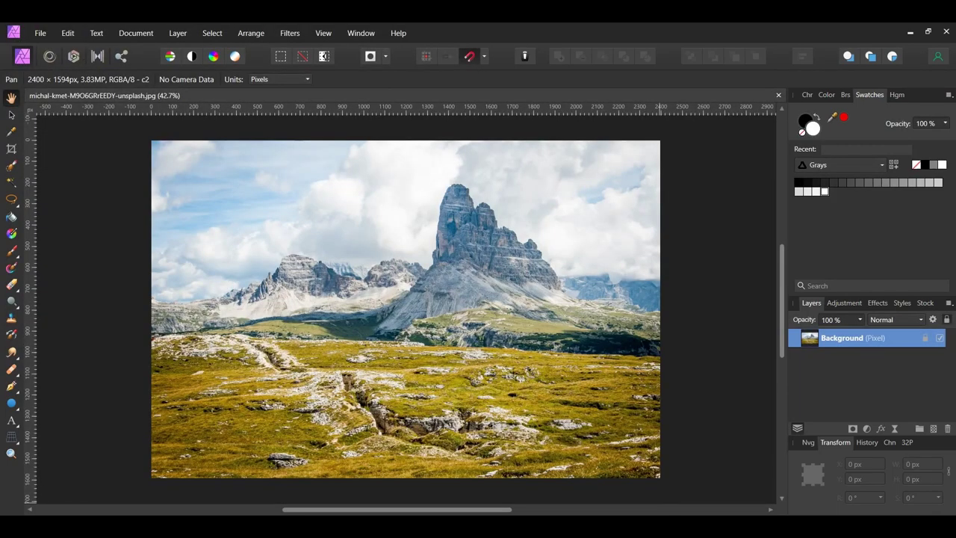
Step: Duplicate the Background layer and hide the original beneath the copy
key(ctrl+j)
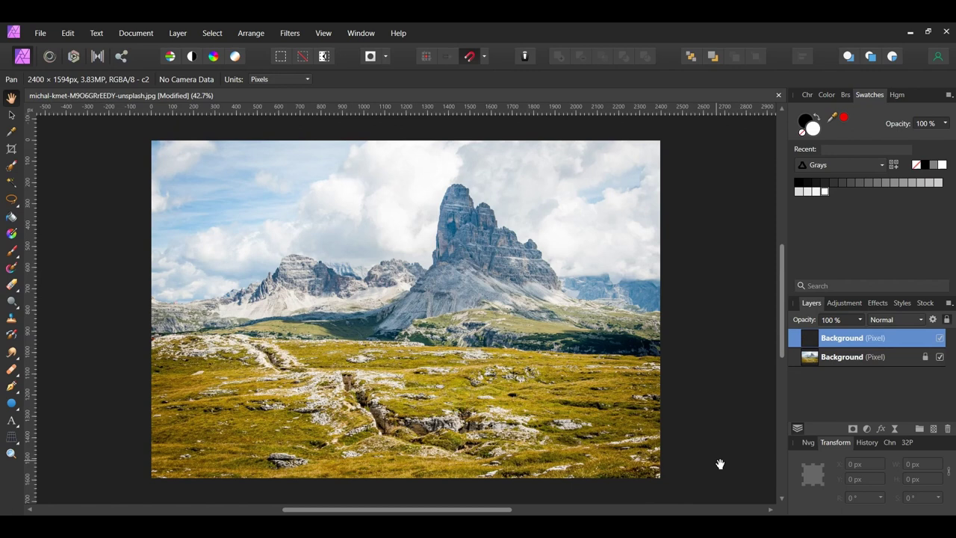
click(940, 357)
key(v)
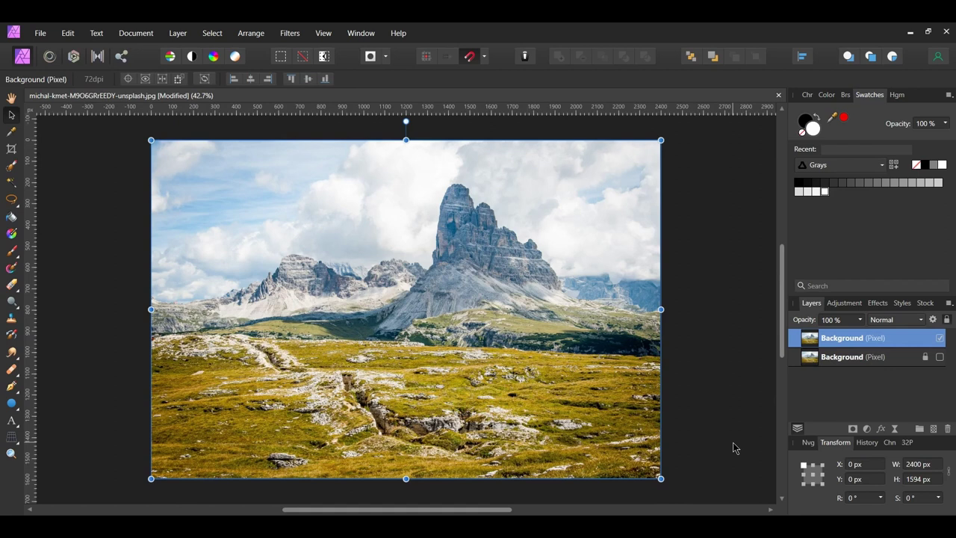
Step: Add an HSL adjustment on yellows with Saturation Shift -80% and Luminosity Shift 75%
click(866, 429)
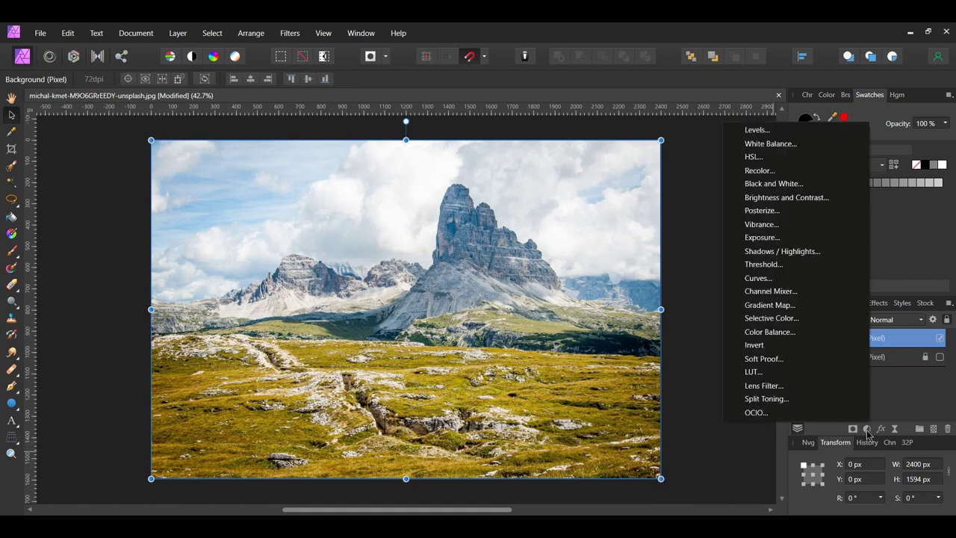
click(792, 157)
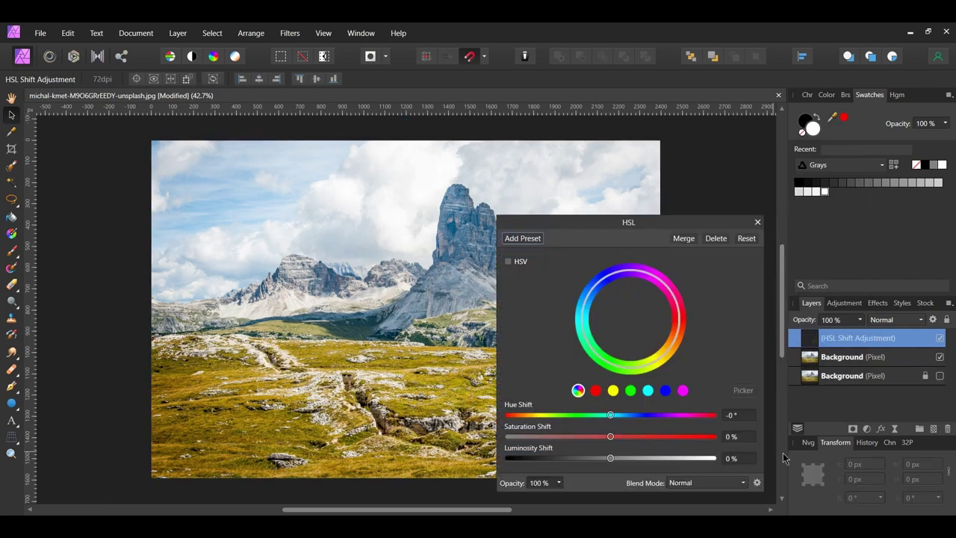
drag(628, 228, 736, 145)
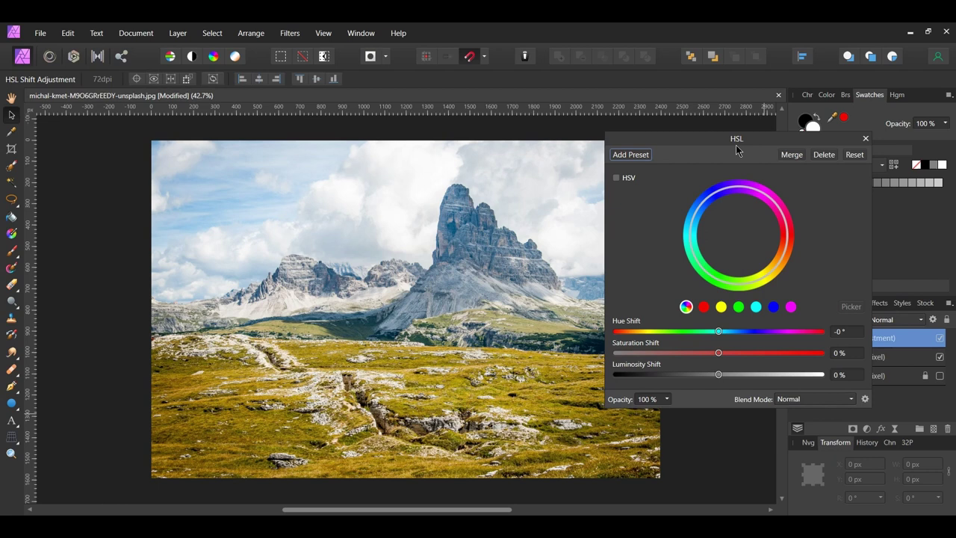
click(721, 307)
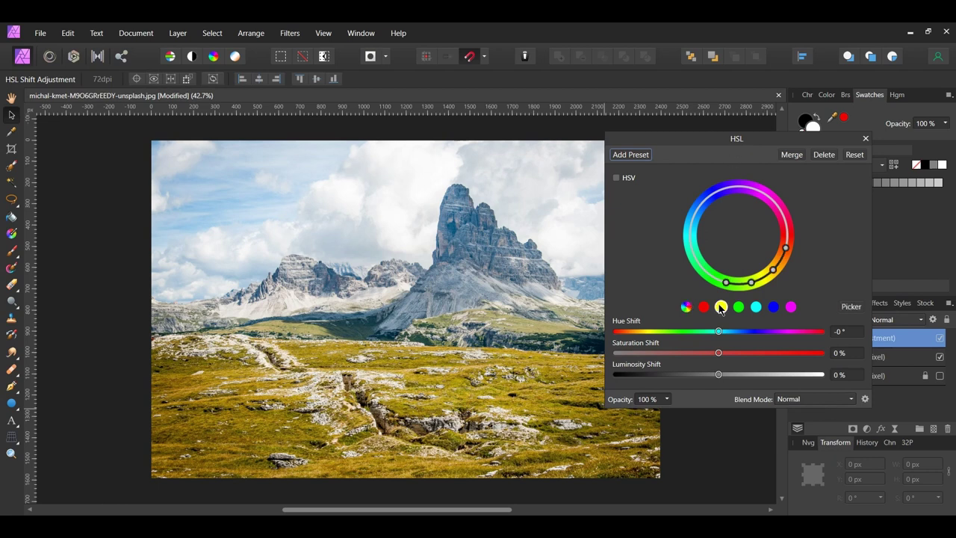
click(852, 354)
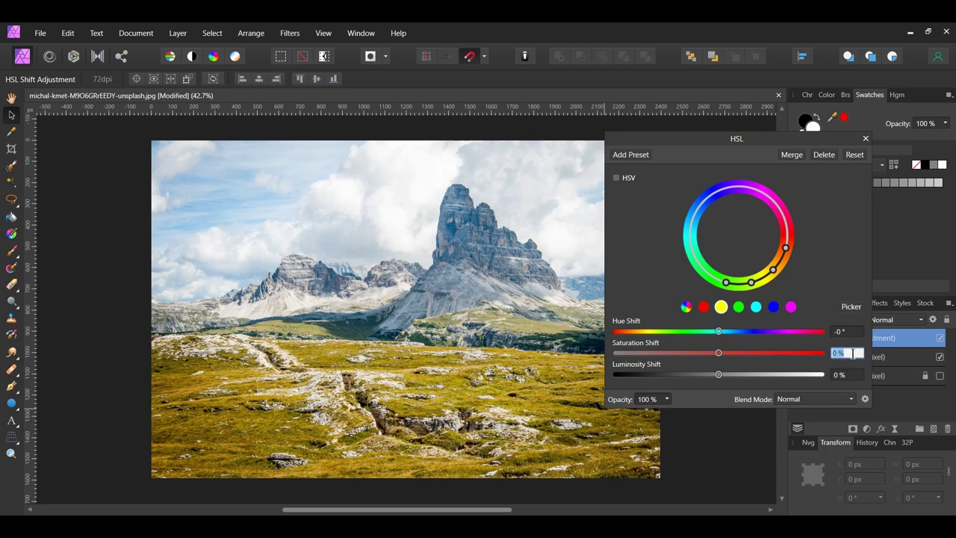
text(-80)
key(Return)
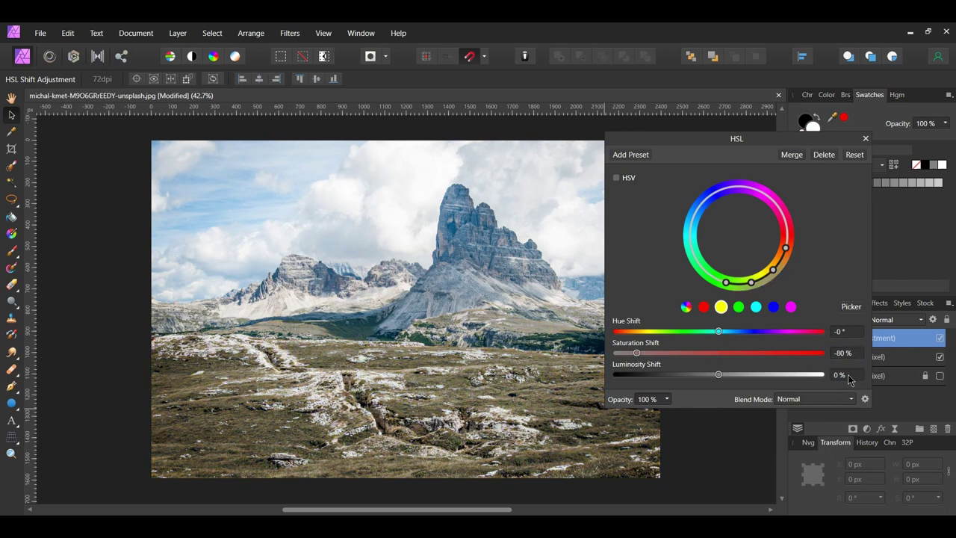
click(848, 375)
text(75)
key(Return)
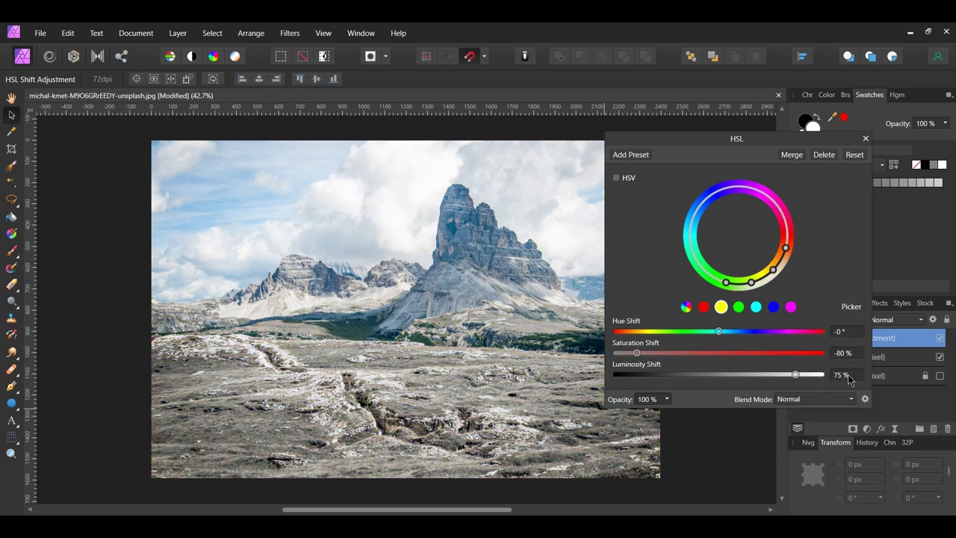
click(865, 140)
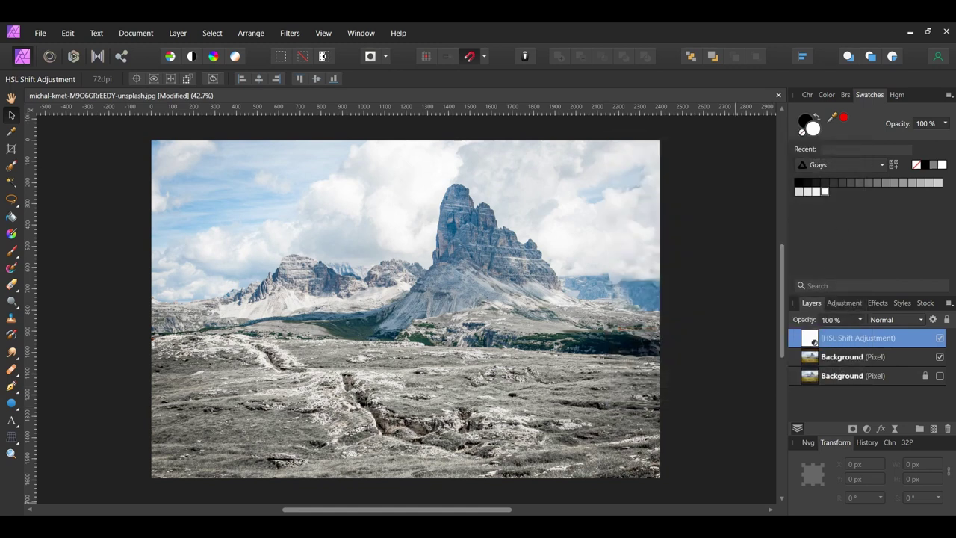
Step: Add a Black & White adjustment with Yellow 217% and Green 227%
click(867, 429)
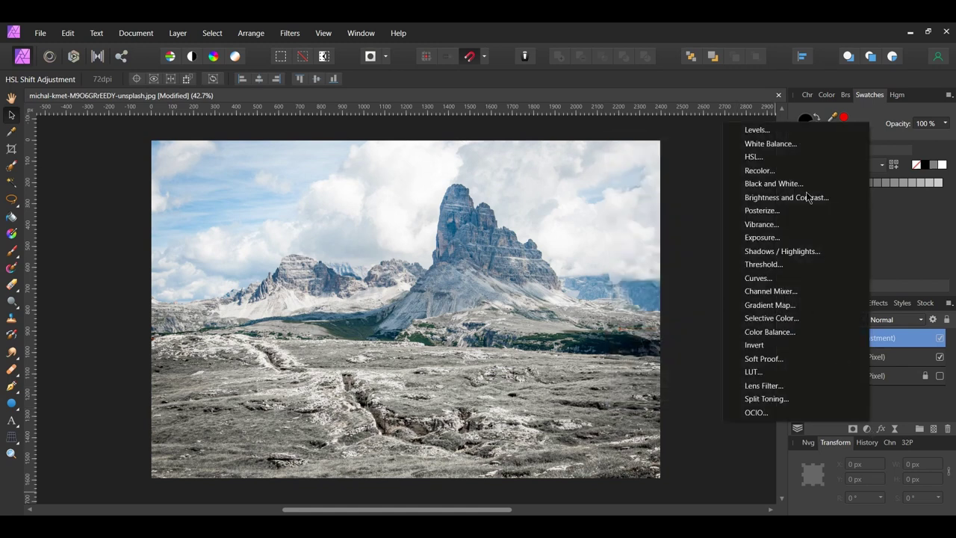
click(774, 183)
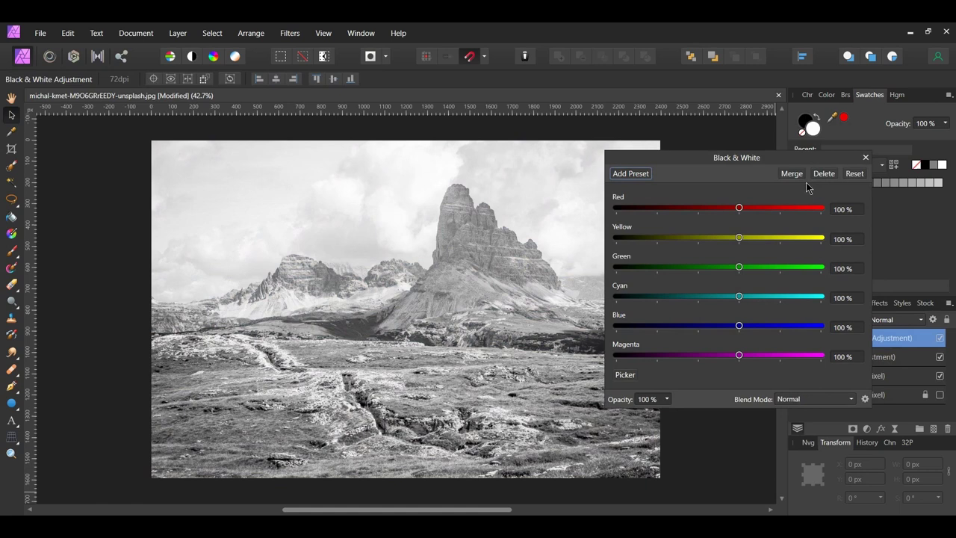
click(842, 238)
text(217)
key(Return)
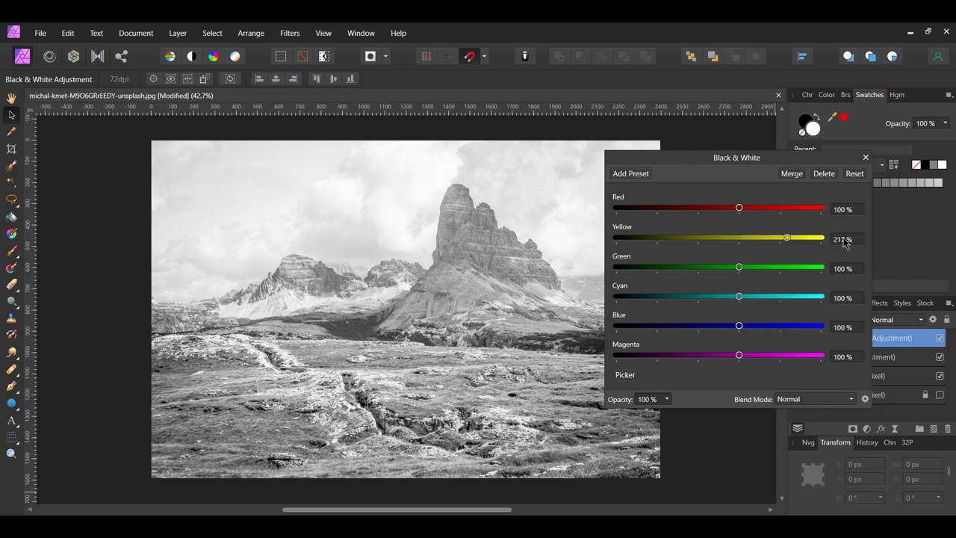
click(843, 268)
text(227)
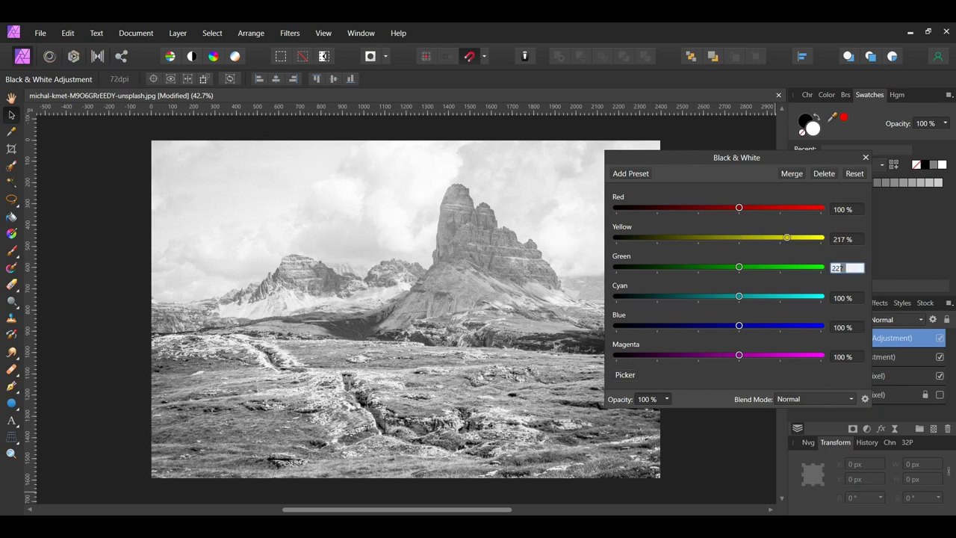
key(Return)
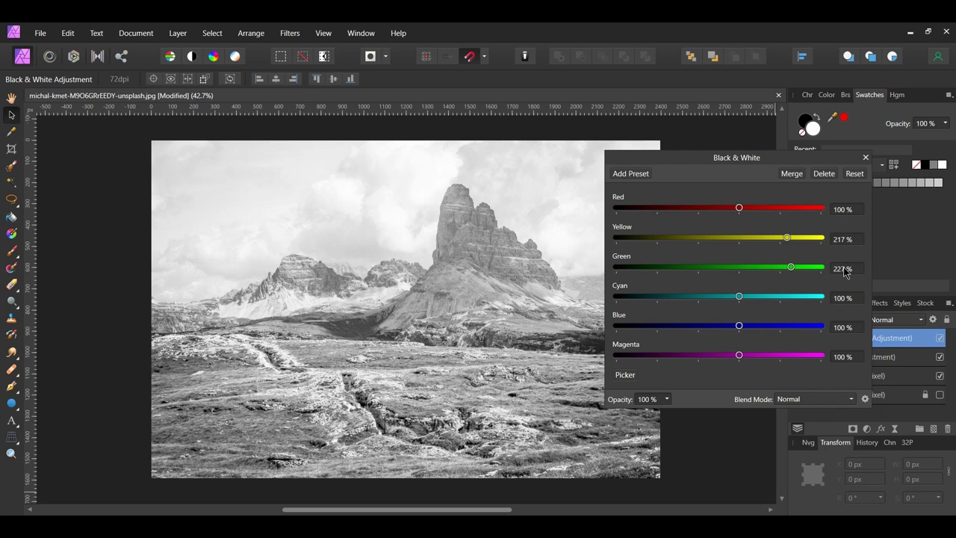
Step: Set Cyan to 130% and Blue to 132%, then toggle the adjustment to compare
click(853, 299)
key(BackSpace)
text(130)
key(Return)
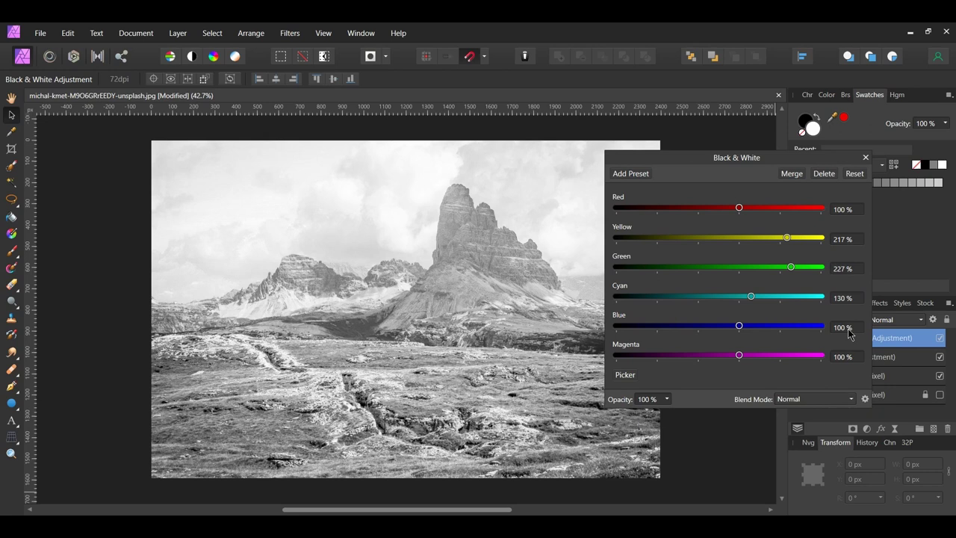
click(847, 329)
text(132)
key(Return)
click(865, 158)
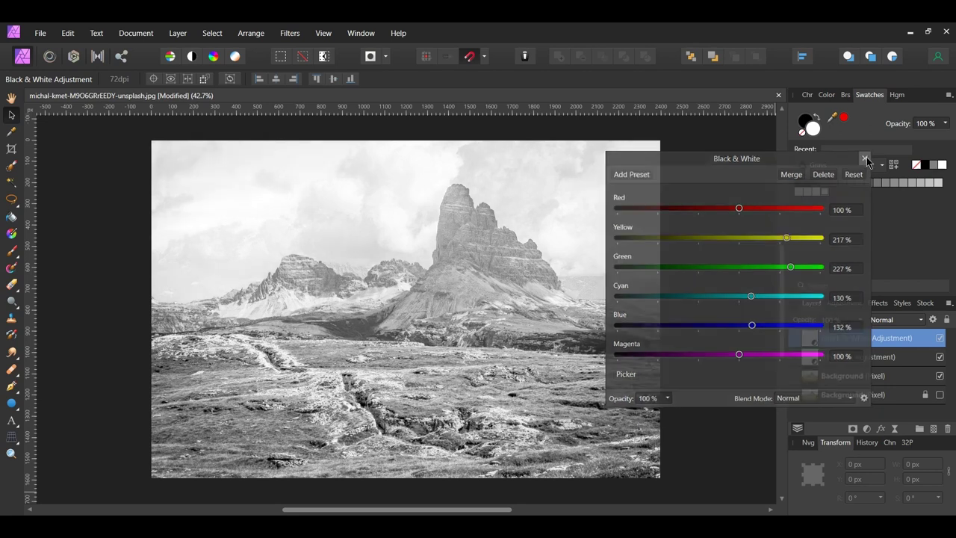
click(940, 338)
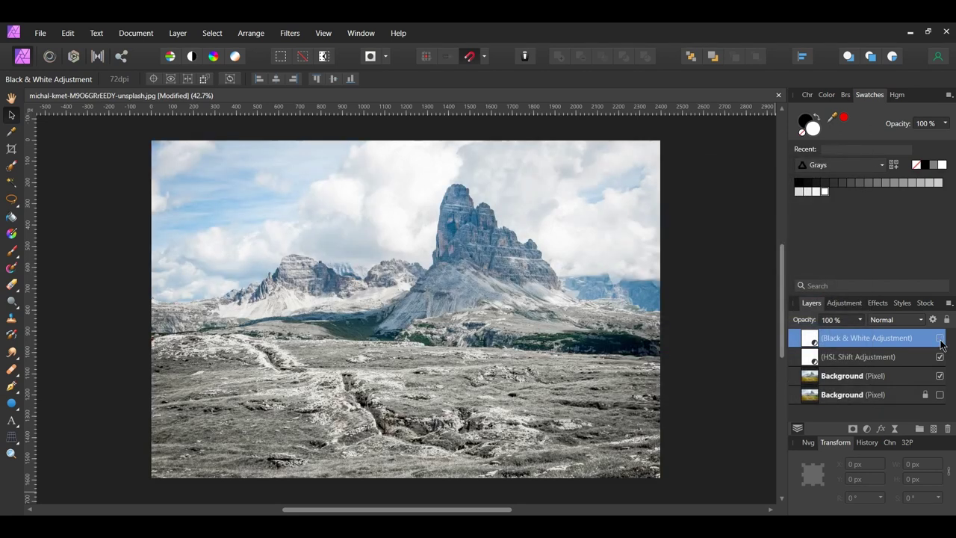
click(940, 338)
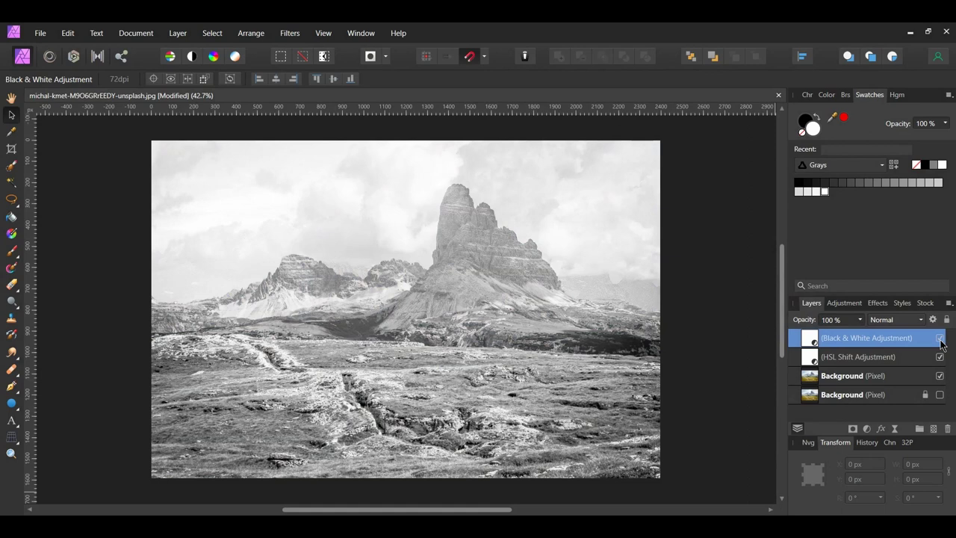
Step: Load the Composite Red channel as a pixel selection
click(891, 442)
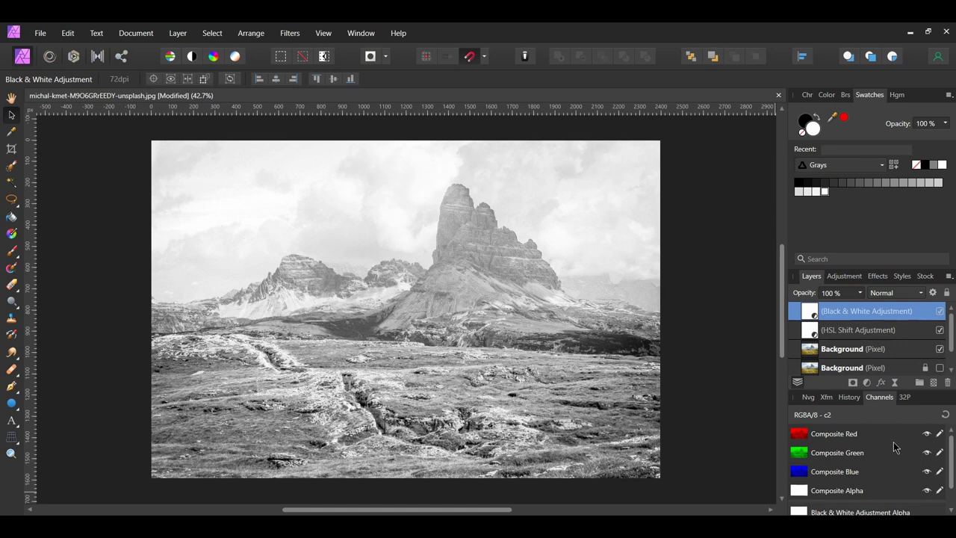
right_click(838, 434)
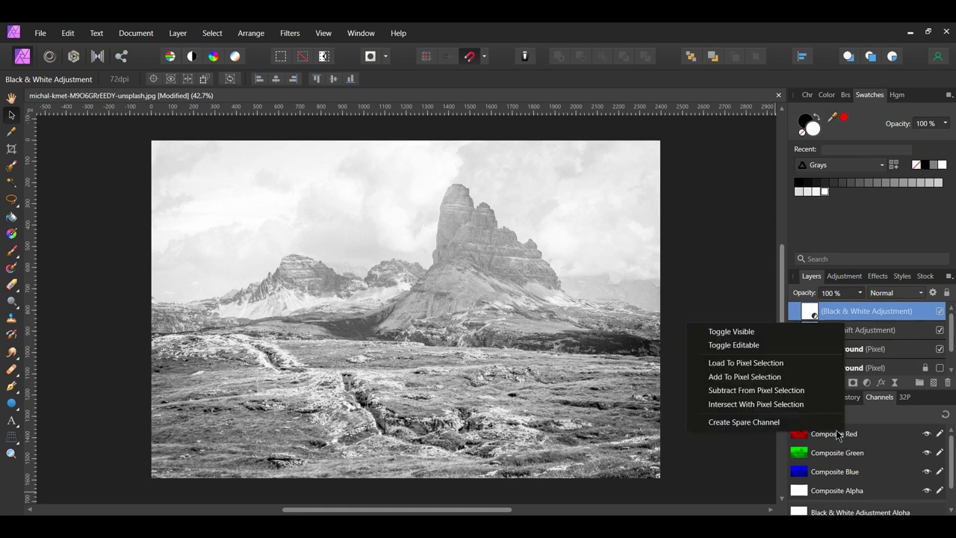
click(783, 366)
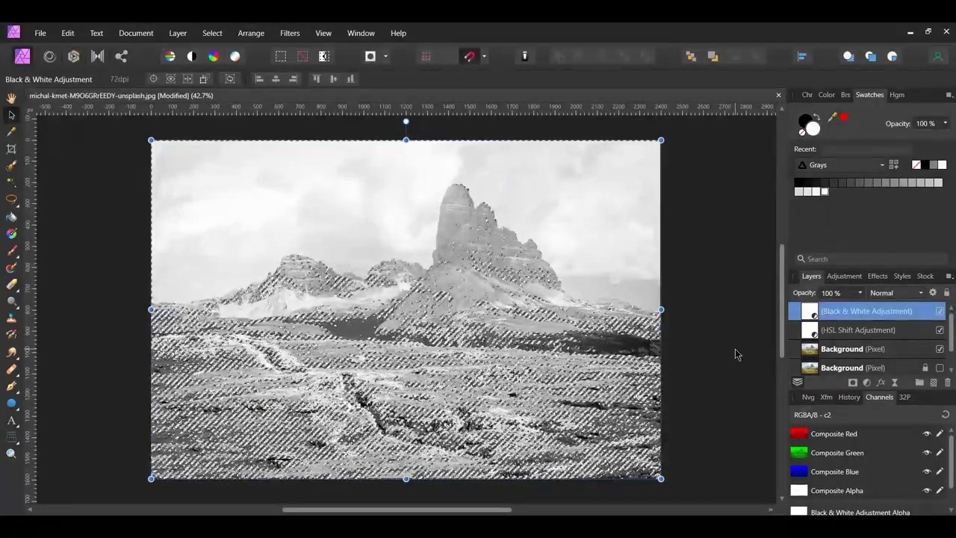
Step: On a new pixel layer, fill the selection with #FFFAFA off-white
click(934, 383)
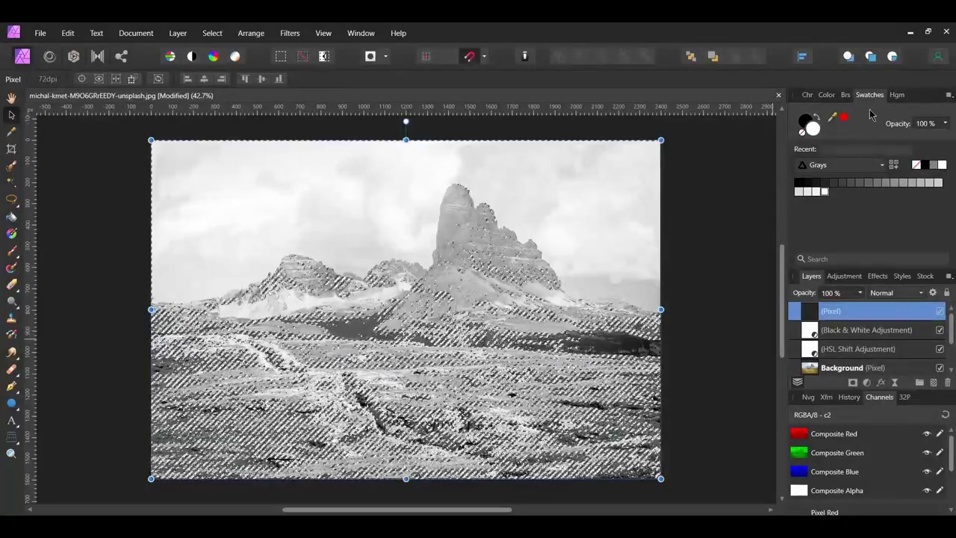
double_click(813, 128)
drag(681, 82, 820, 45)
click(809, 189)
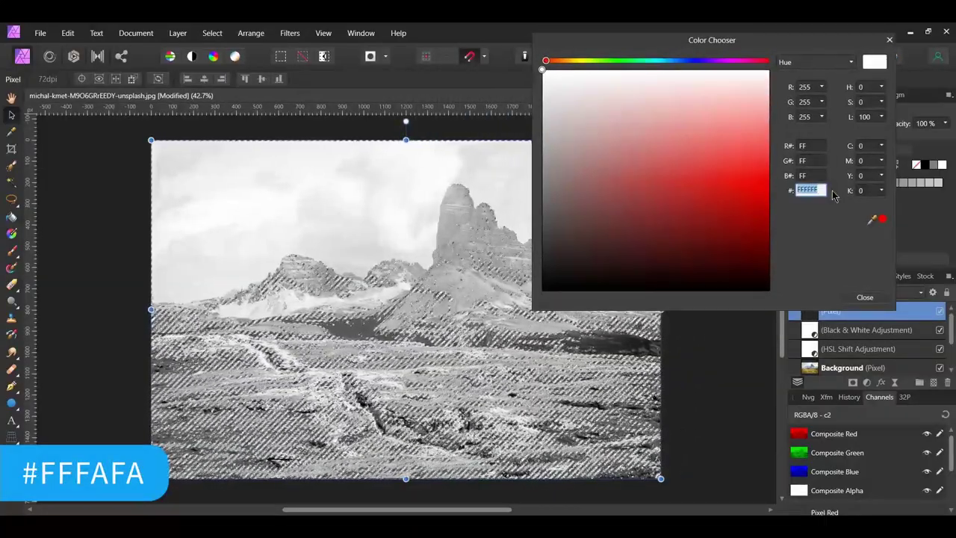
text(FFFAFA)
key(Return)
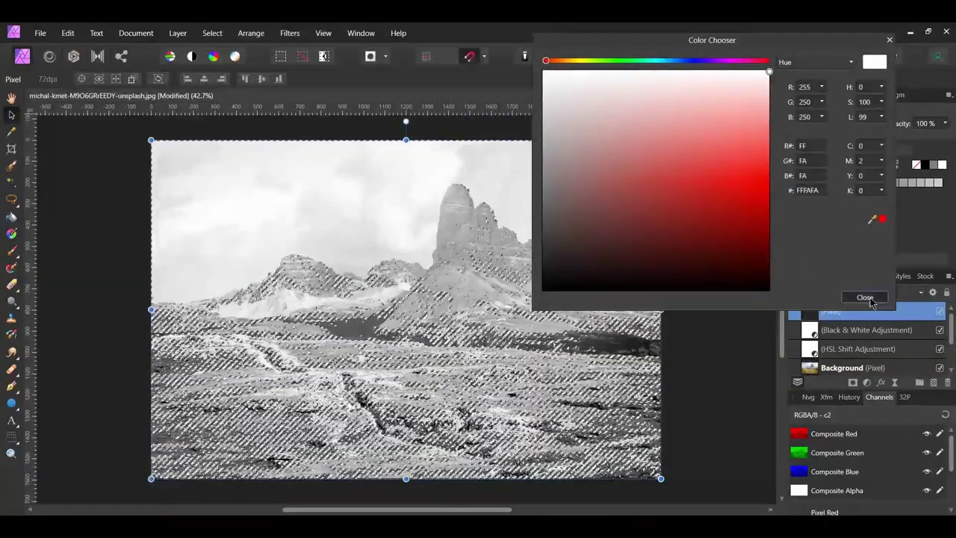
click(868, 298)
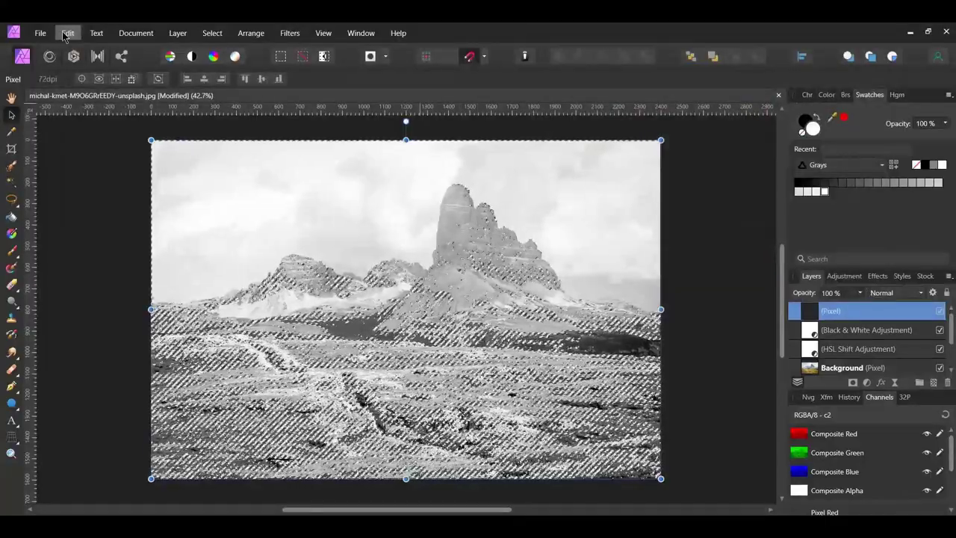
click(66, 35)
click(88, 201)
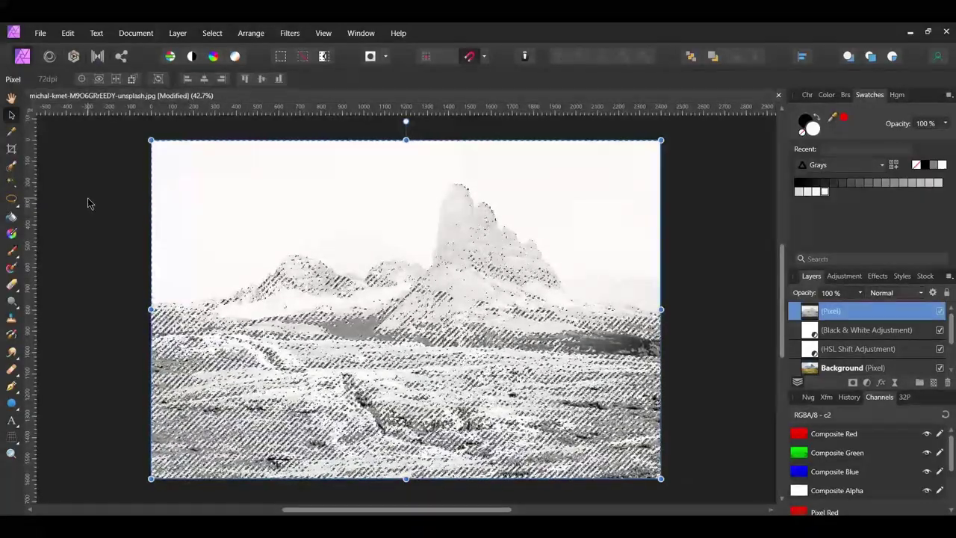
Step: Deselect, hide the Black & White adjustment, and rename the Pixel layer 'Snow Selection'
key(ctrl+d)
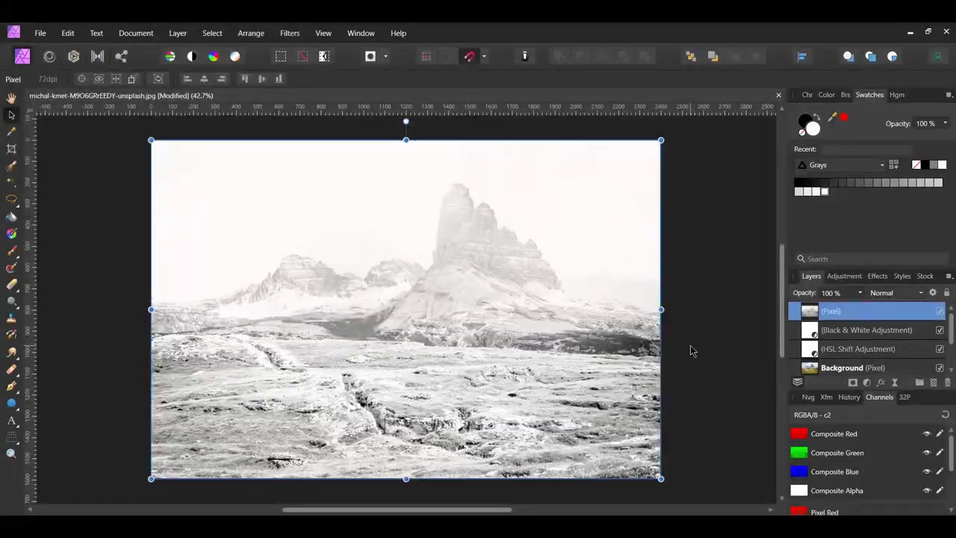
click(940, 330)
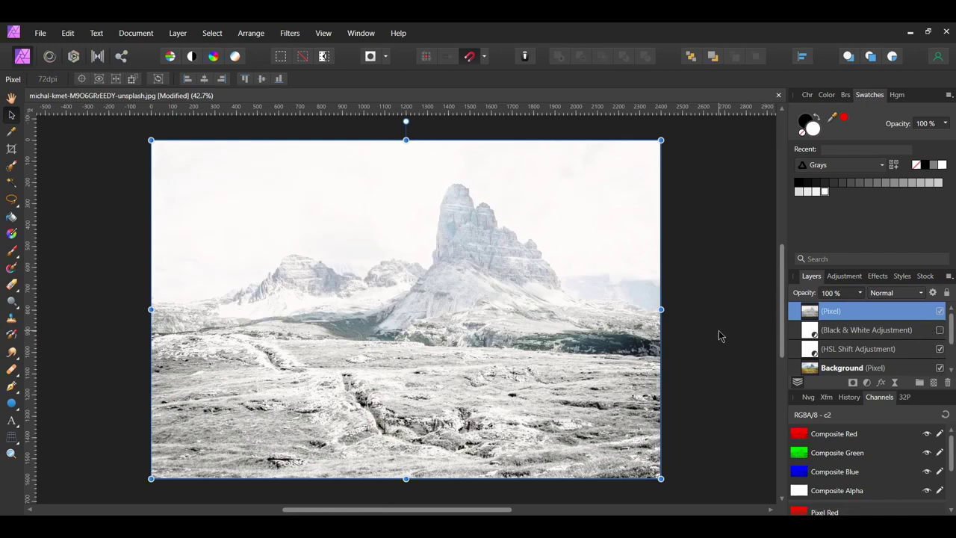
double_click(836, 313)
text(Snow Selection)
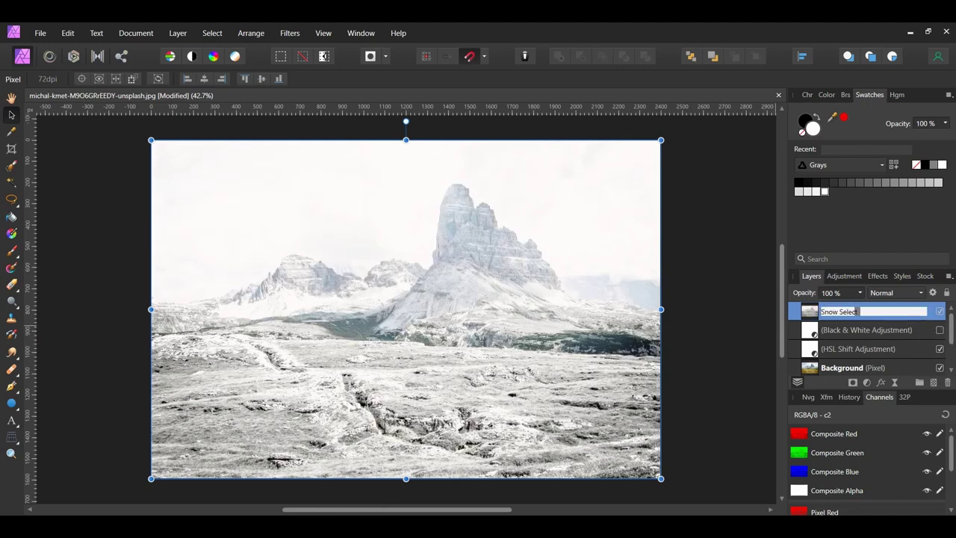
key(Return)
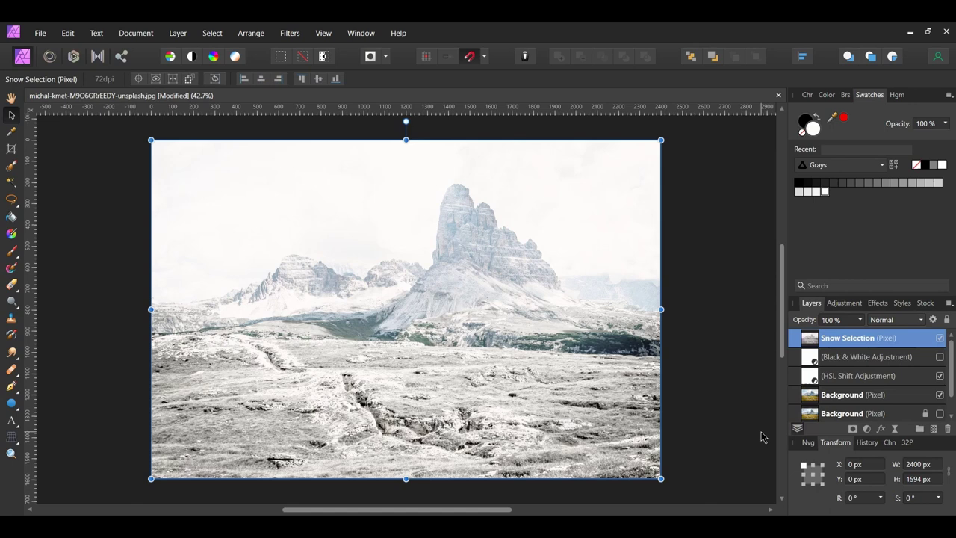
Step: Give the HSL Shift layer an underlying blend curve with a 45% in / 78% out point
click(852, 377)
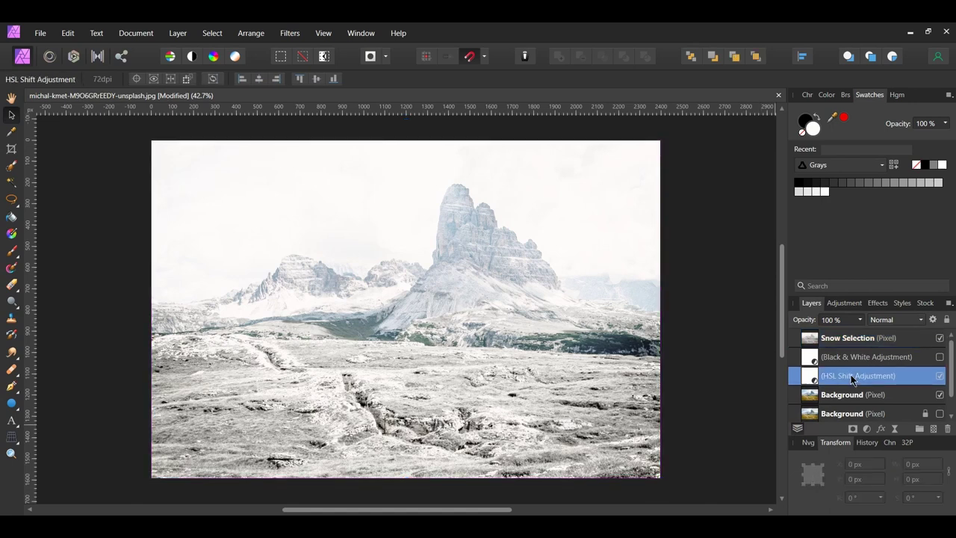
click(933, 320)
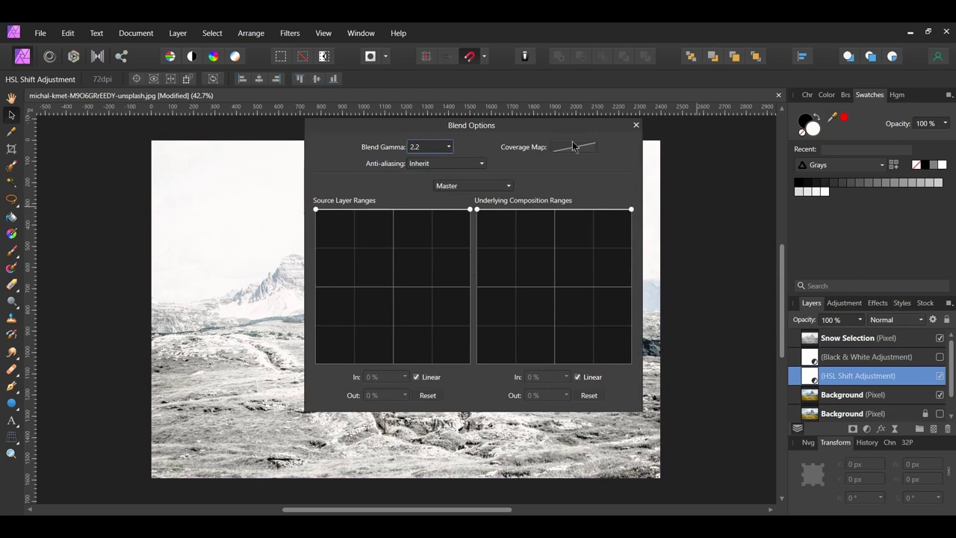
drag(496, 128, 664, 65)
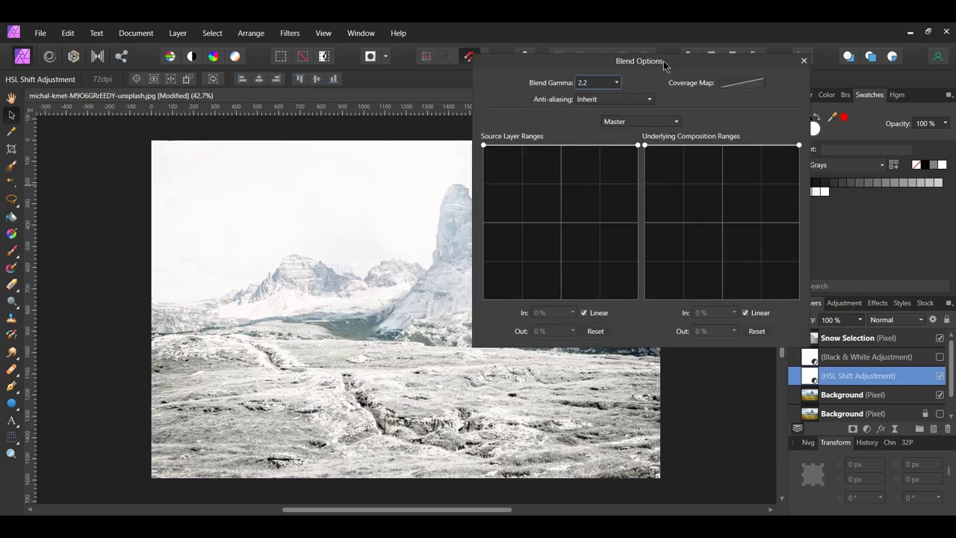
drag(645, 145, 639, 181)
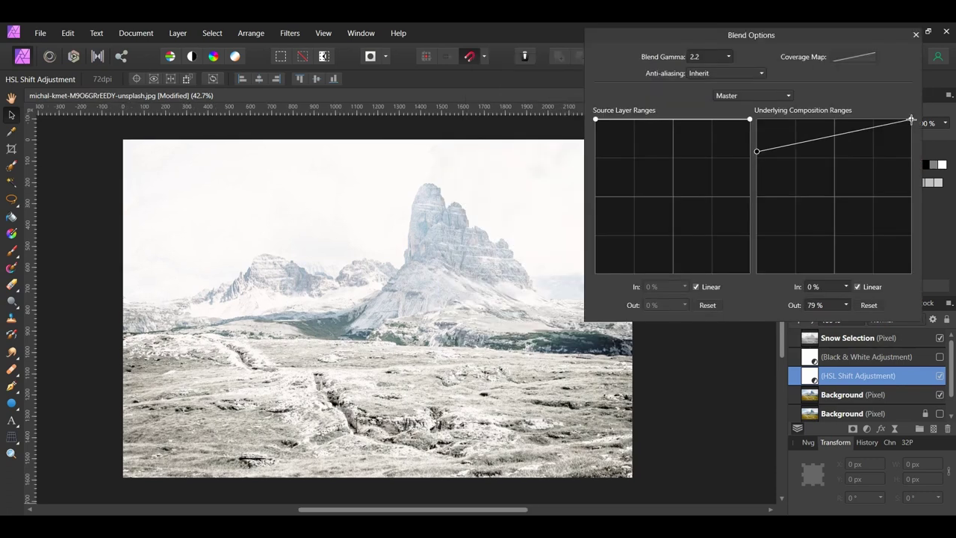
mouse_move(912, 119)
mouse_down()
mouse_move(921, 180)
mouse_move(912, 118)
mouse_up()
mouse_move(822, 137)
mouse_down()
mouse_move(835, 152)
mouse_move(827, 153)
mouse_up()
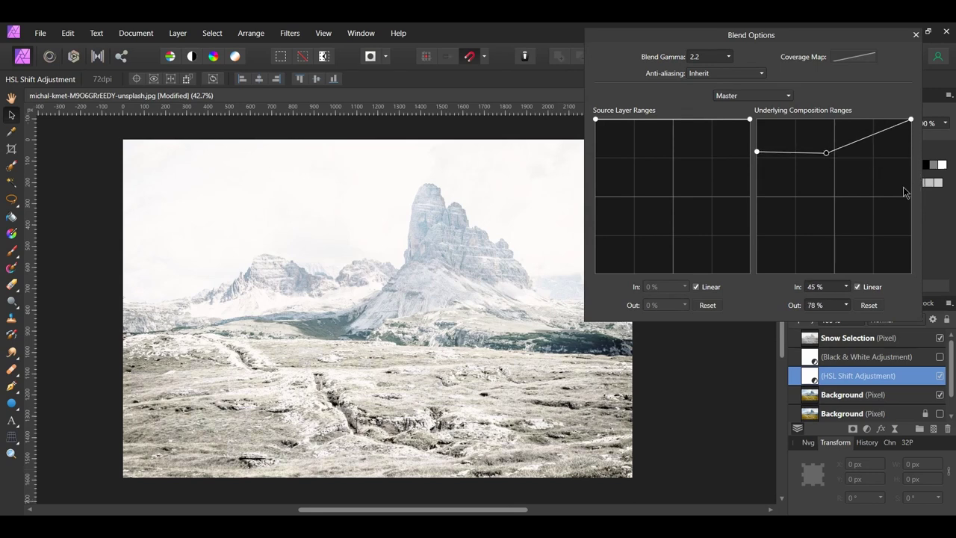
click(916, 35)
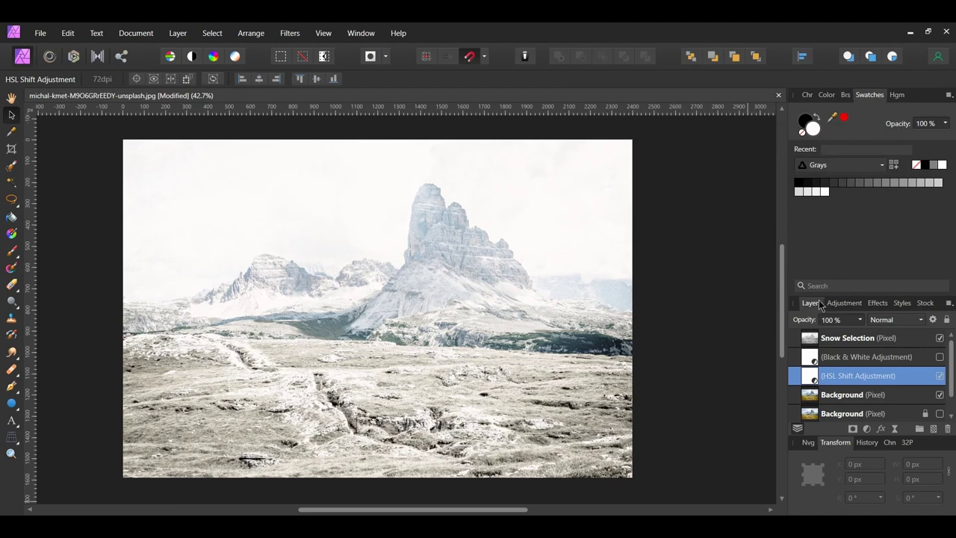
Step: Add an empty top pixel layer, then download Konkrete - AlfaSierra.zip from the article
key(ctrl+d)
click(934, 429)
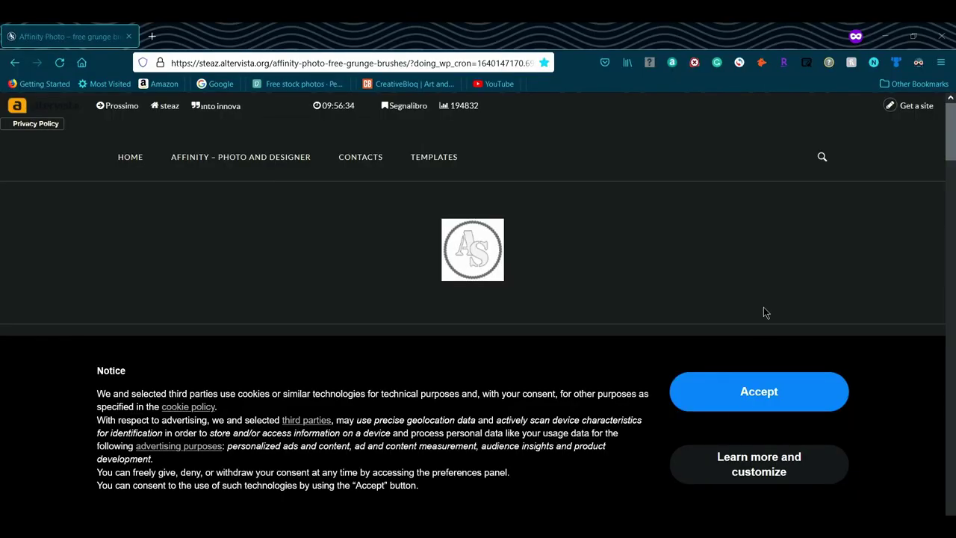
scroll(741, 251, down, 10)
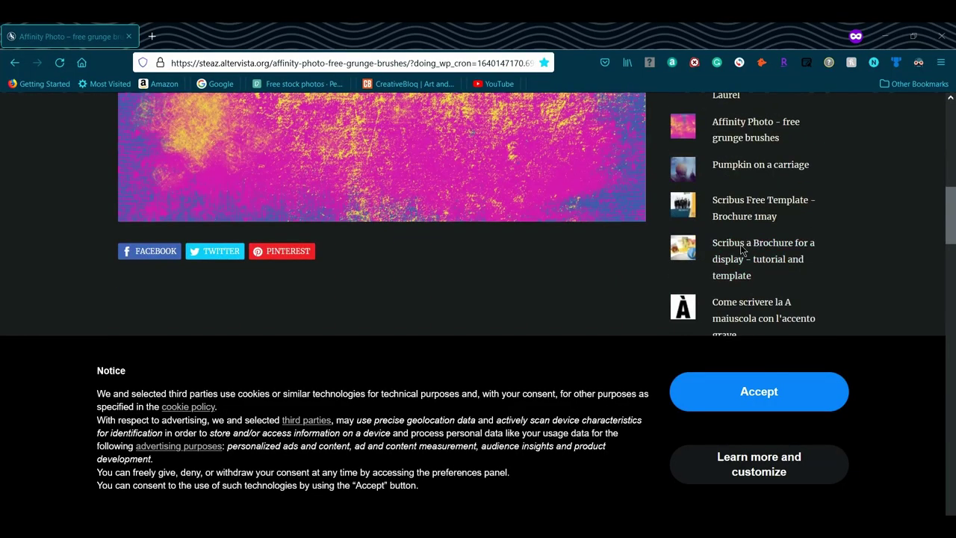
scroll(742, 251, down, 5)
click(467, 182)
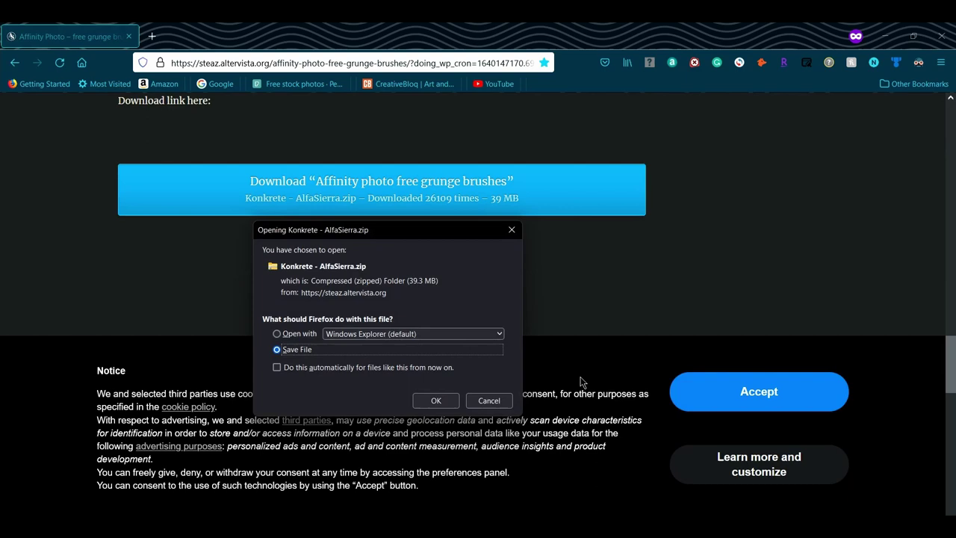
click(441, 403)
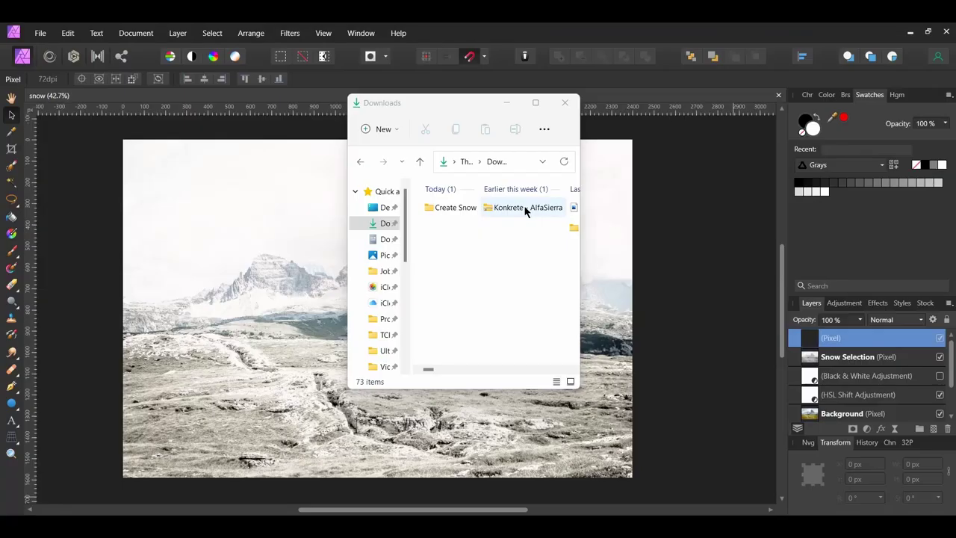
Step: Extract Konkrete - AlfaSierra.zip and open its brush file to import 16 raster brushes
click(525, 207)
right_click(528, 209)
click(565, 317)
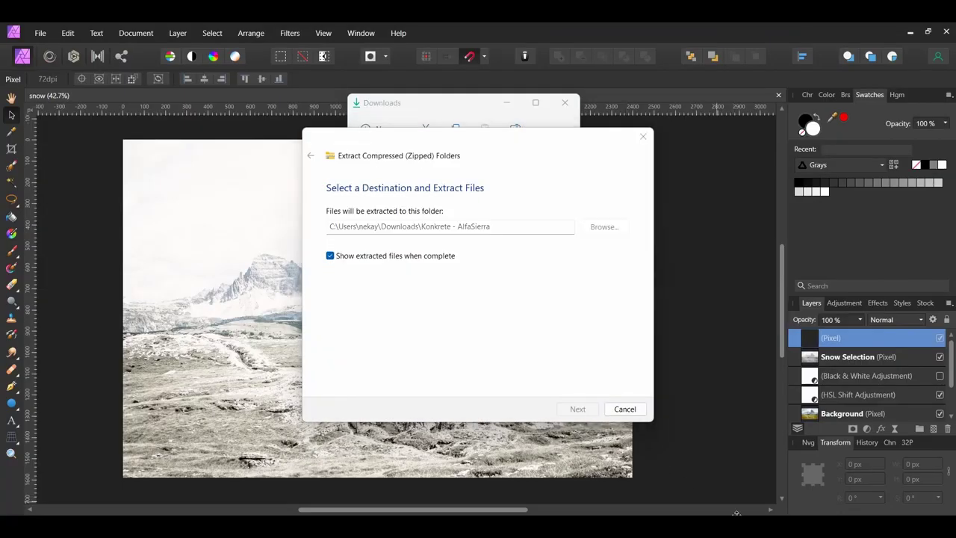
click(574, 407)
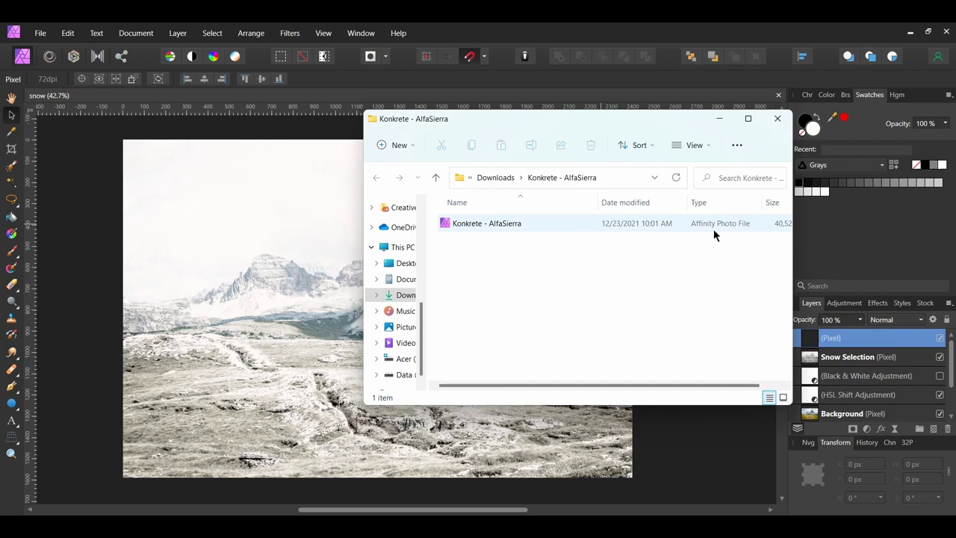
double_click(524, 224)
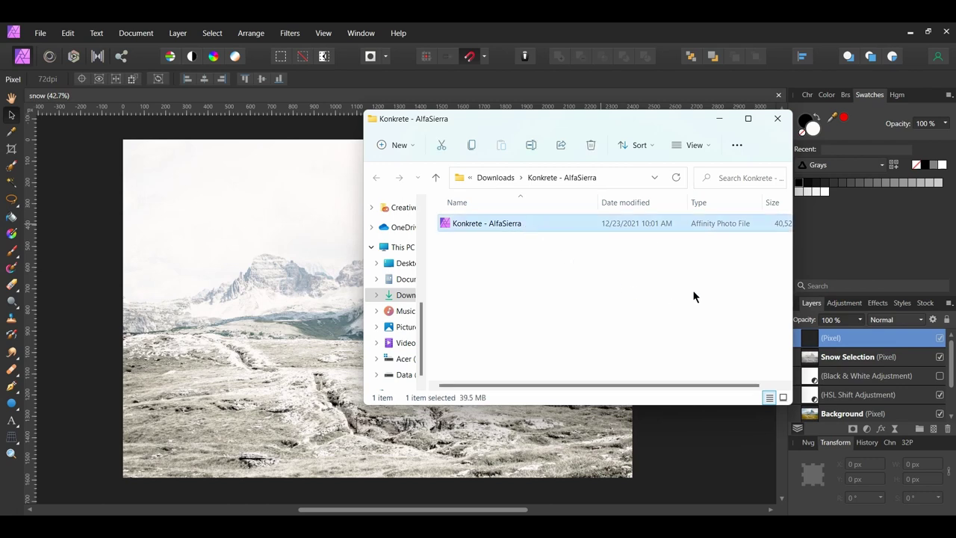
click(777, 119)
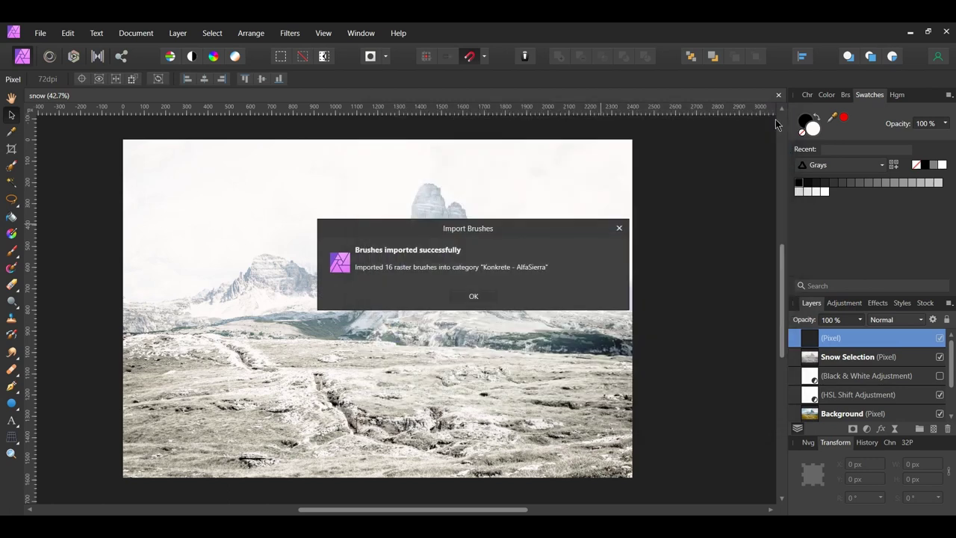
click(475, 297)
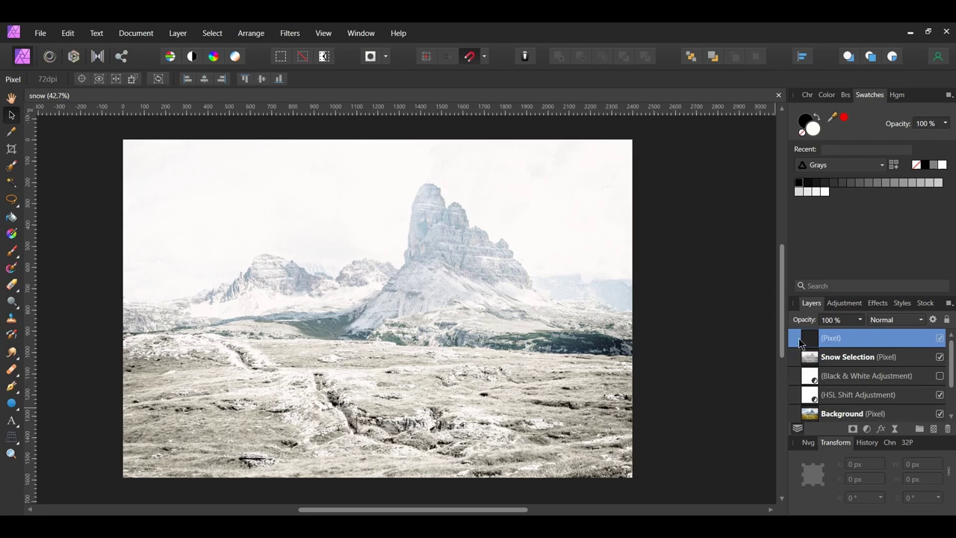
Step: Select a scattered 261 px grunge brush from the Konkrete - AlfaSierra category
key(b)
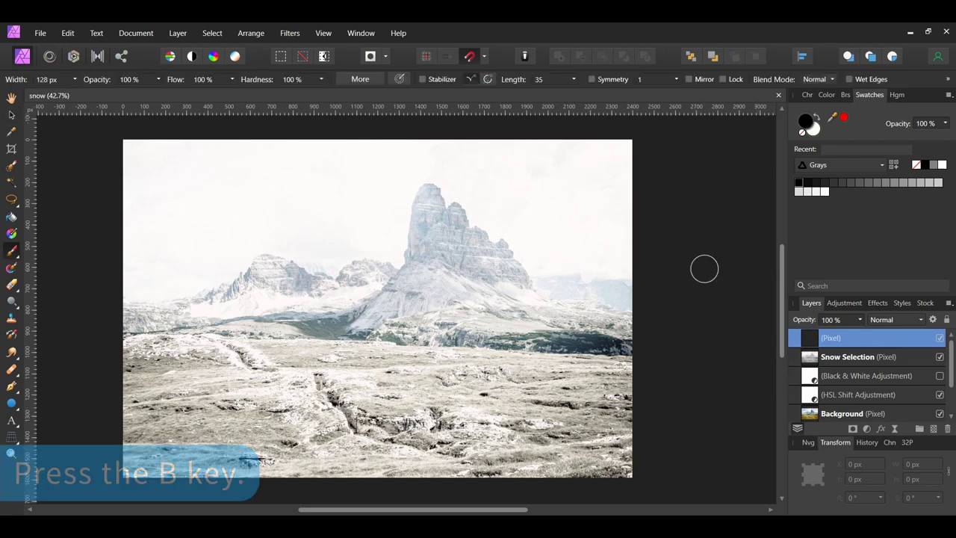
click(846, 95)
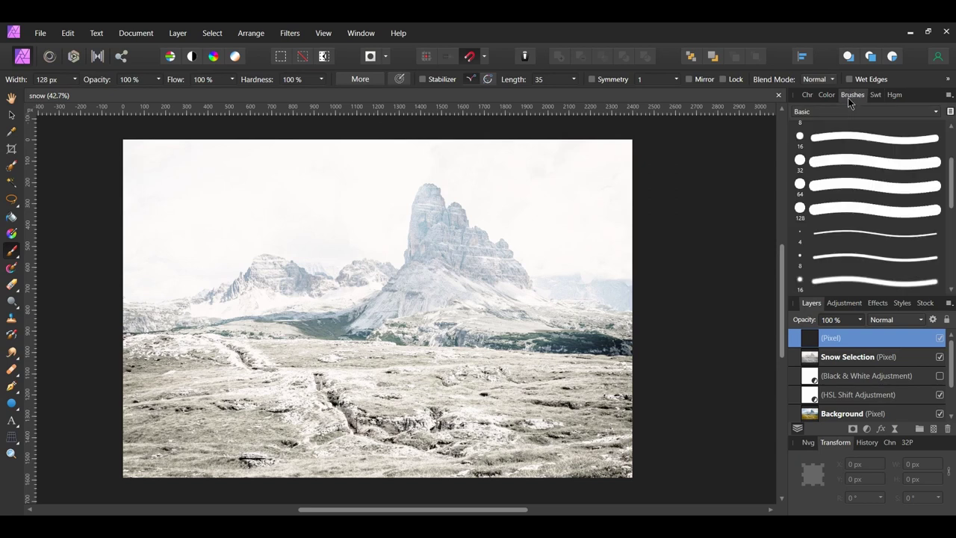
click(914, 111)
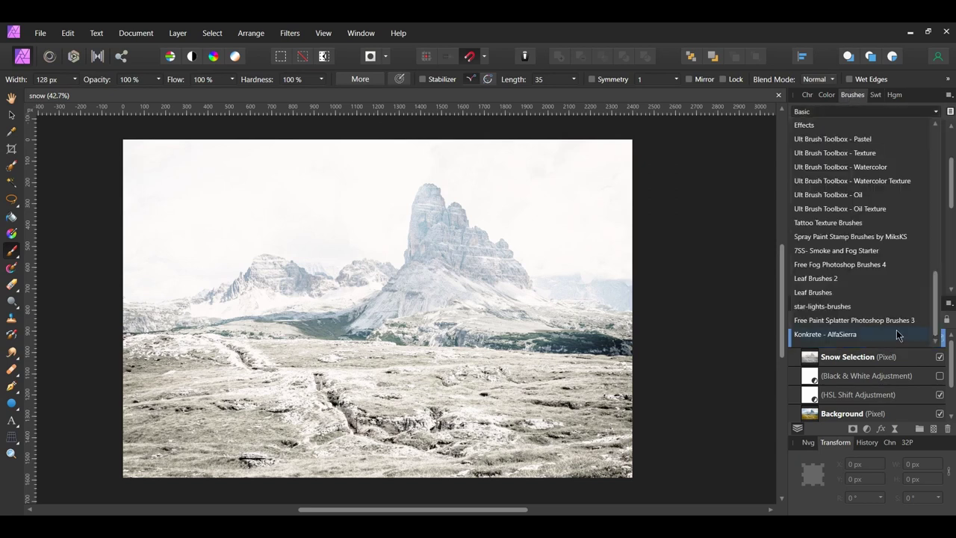
click(869, 338)
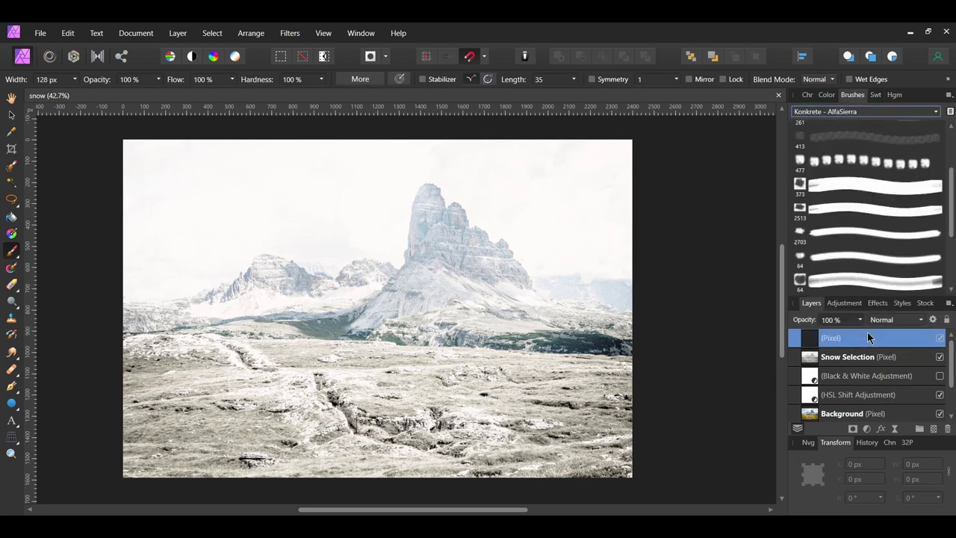
scroll(881, 189, up, 2)
click(880, 187)
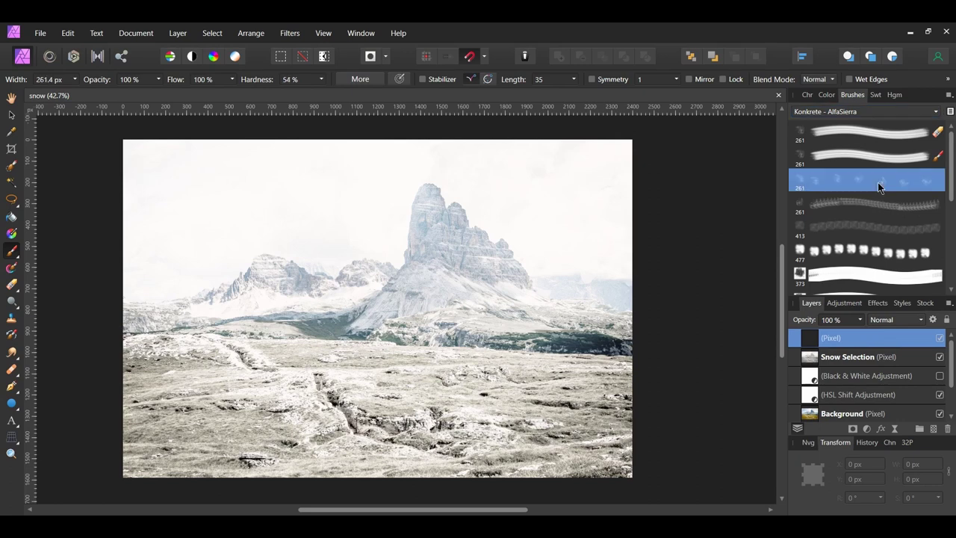
Step: Set the brush opacity to 50% and make white the paint colour
click(126, 79)
text(50)
key(Return)
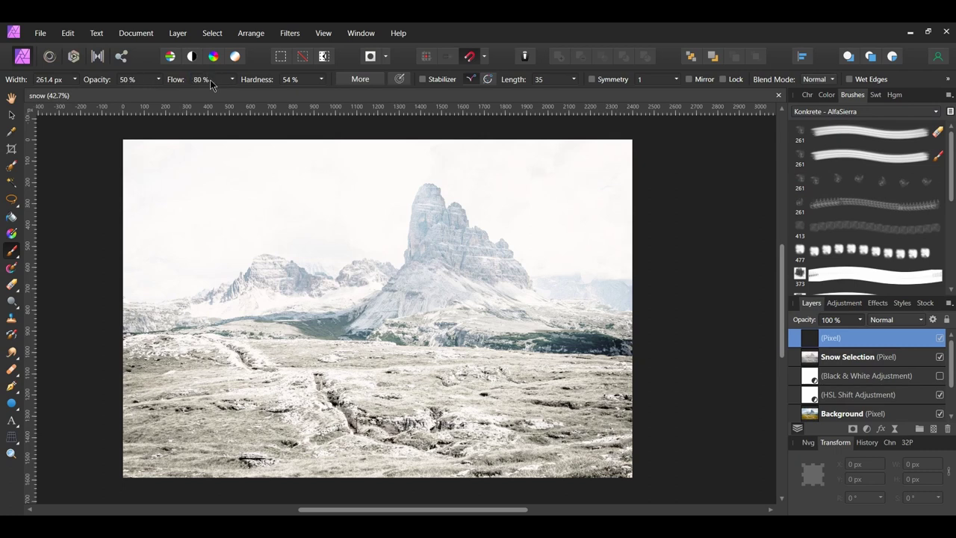
click(878, 95)
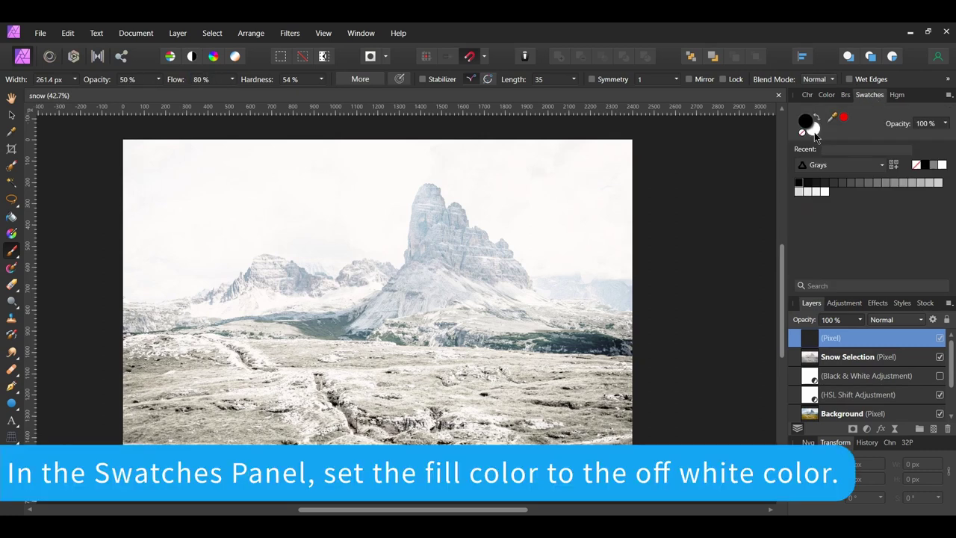
click(815, 133)
Step: Paint white snow across the lower ground and along the dark treeline with a soft brush
key(bracketright)
mouse_move(613, 388)
mouse_down()
mouse_move(582, 383)
mouse_move(618, 391)
mouse_move(588, 371)
mouse_move(635, 410)
mouse_move(599, 405)
mouse_move(625, 423)
mouse_move(591, 404)
mouse_move(614, 385)
mouse_move(631, 395)
mouse_move(618, 450)
mouse_move(582, 462)
mouse_move(612, 478)
mouse_move(588, 426)
mouse_move(503, 394)
mouse_move(458, 427)
mouse_move(489, 467)
mouse_move(423, 436)
mouse_move(385, 428)
mouse_move(378, 444)
mouse_move(390, 471)
mouse_move(491, 471)
mouse_move(142, 469)
mouse_move(157, 460)
mouse_move(154, 432)
mouse_move(259, 443)
mouse_move(277, 433)
mouse_move(288, 455)
mouse_move(251, 415)
mouse_move(172, 418)
mouse_move(125, 439)
mouse_move(163, 414)
mouse_move(136, 377)
mouse_move(166, 367)
mouse_move(221, 373)
mouse_move(210, 431)
mouse_move(158, 457)
mouse_up()
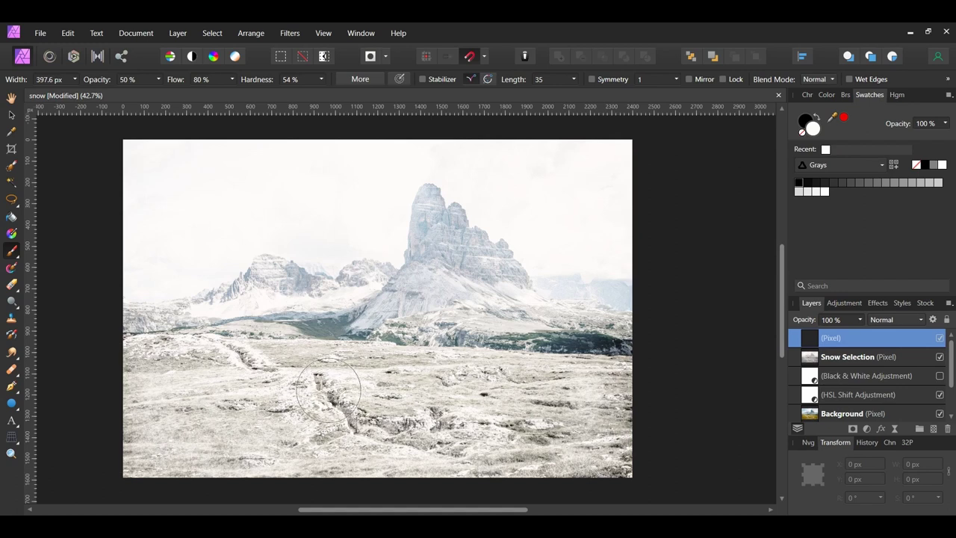
key(bracketleft)
mouse_move(502, 383)
mouse_down()
mouse_move(597, 396)
mouse_move(639, 454)
mouse_move(442, 376)
mouse_up()
key(bracketleft)
key(bracketleft)
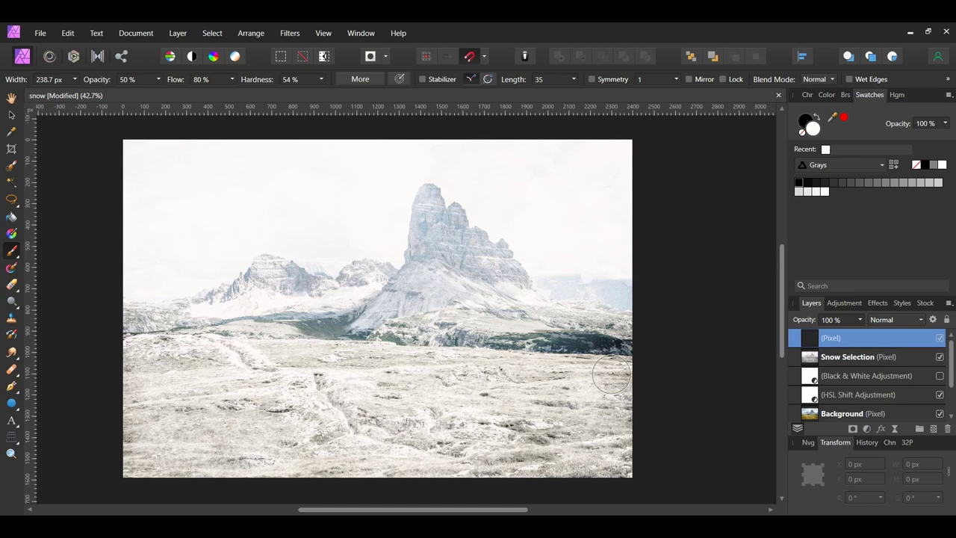
key(bracketleft)
key(bracketleft)
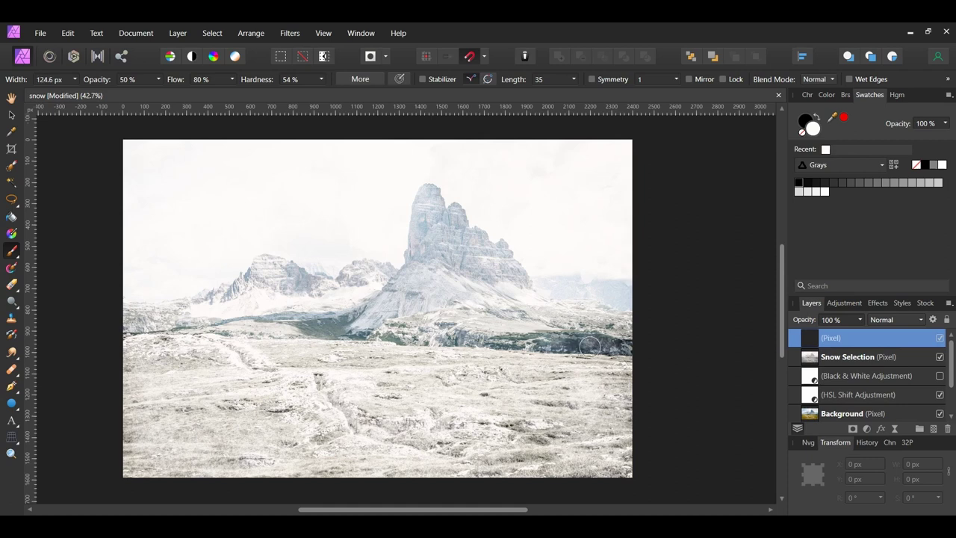
key(bracketright)
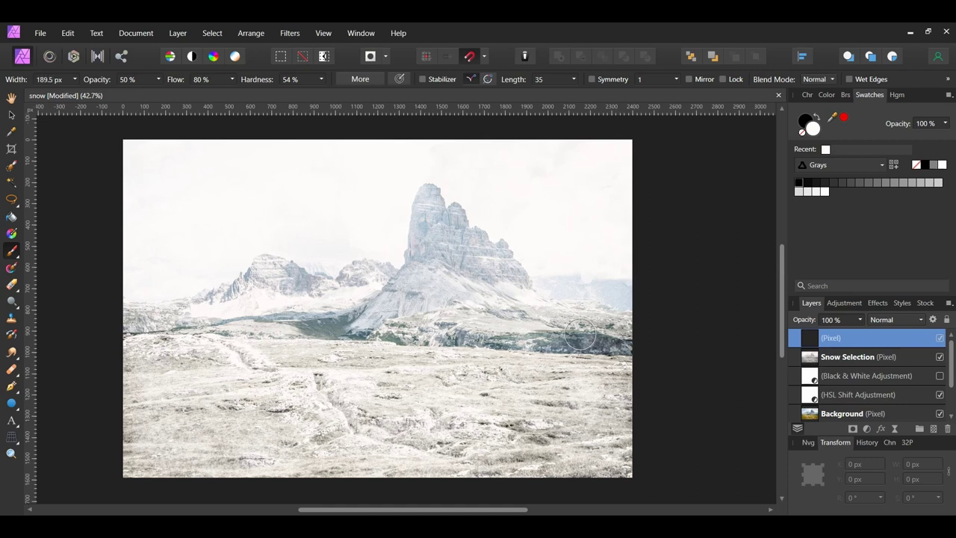
mouse_move(387, 345)
mouse_down()
mouse_move(314, 331)
mouse_move(366, 334)
mouse_move(385, 342)
mouse_move(318, 338)
mouse_up()
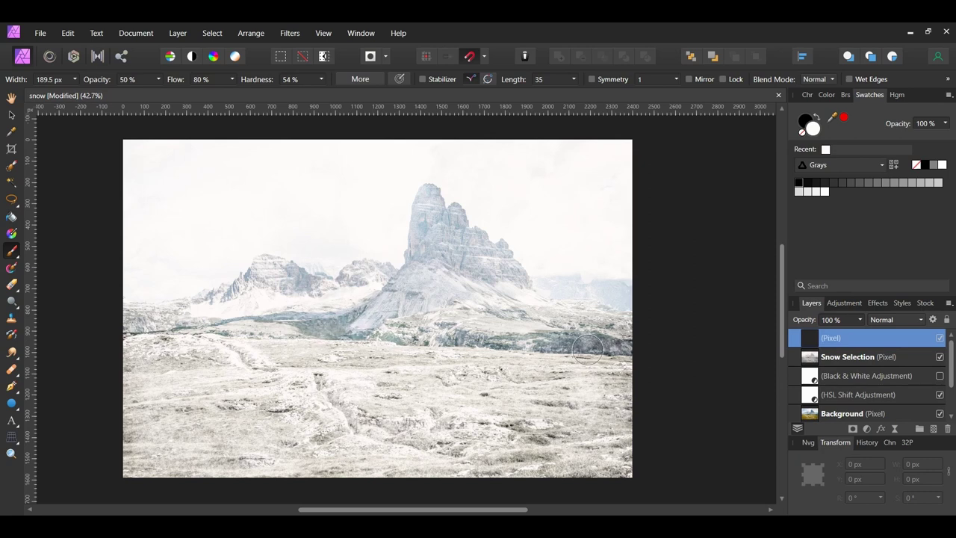
mouse_move(557, 340)
mouse_down()
mouse_move(390, 346)
mouse_move(270, 319)
mouse_move(409, 354)
mouse_move(180, 327)
mouse_move(123, 333)
mouse_up()
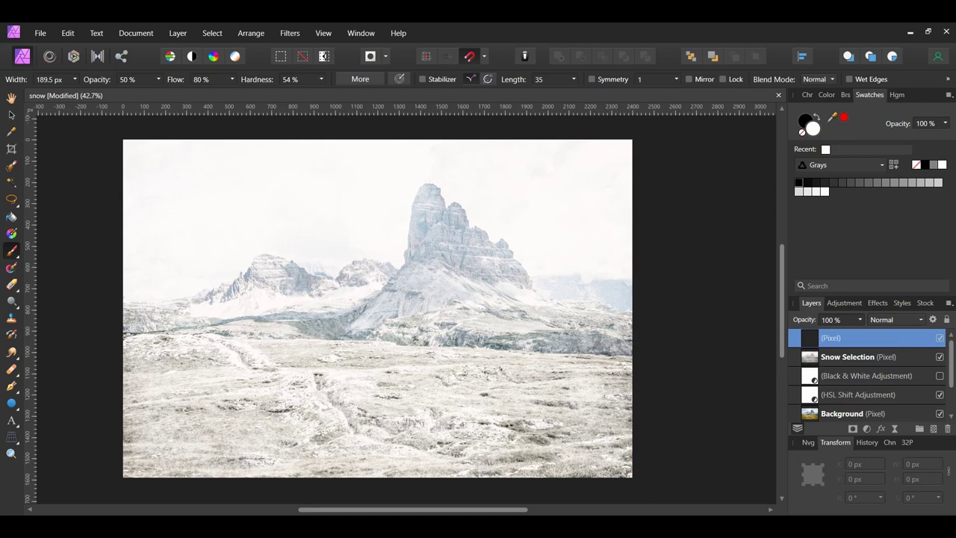
Step: Rename the paint layer to 'Ground Snow' and toggle its visibility to compare
double_click(843, 339)
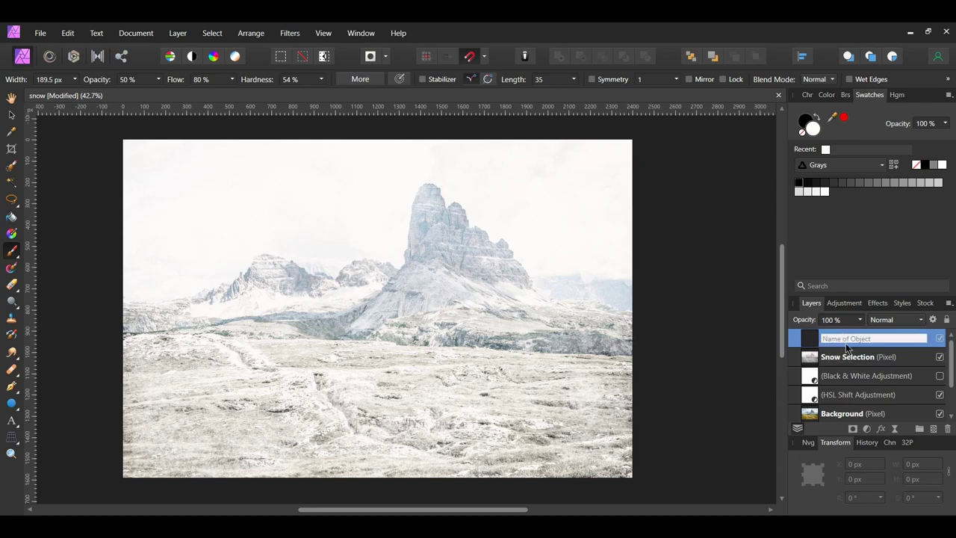
text(Ground Snow)
key(Return)
click(940, 339)
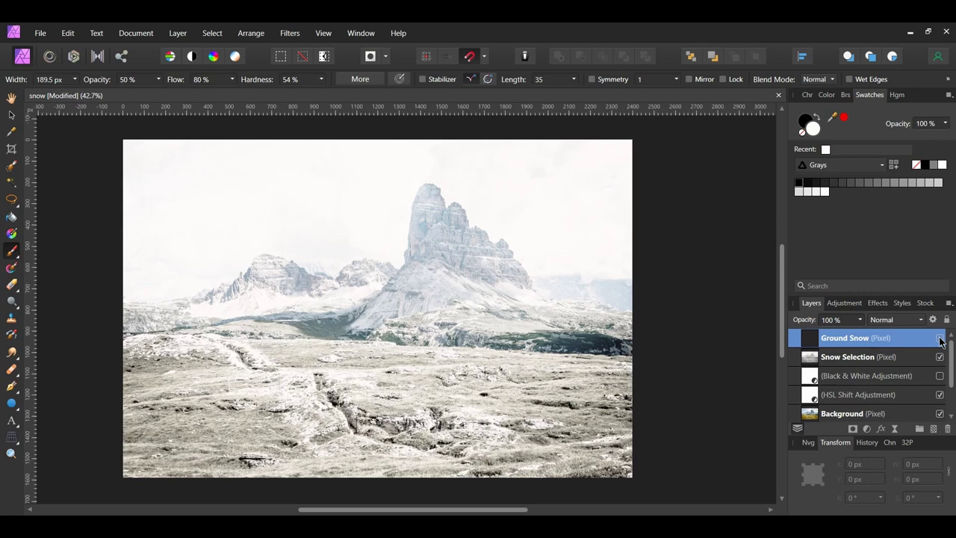
click(940, 339)
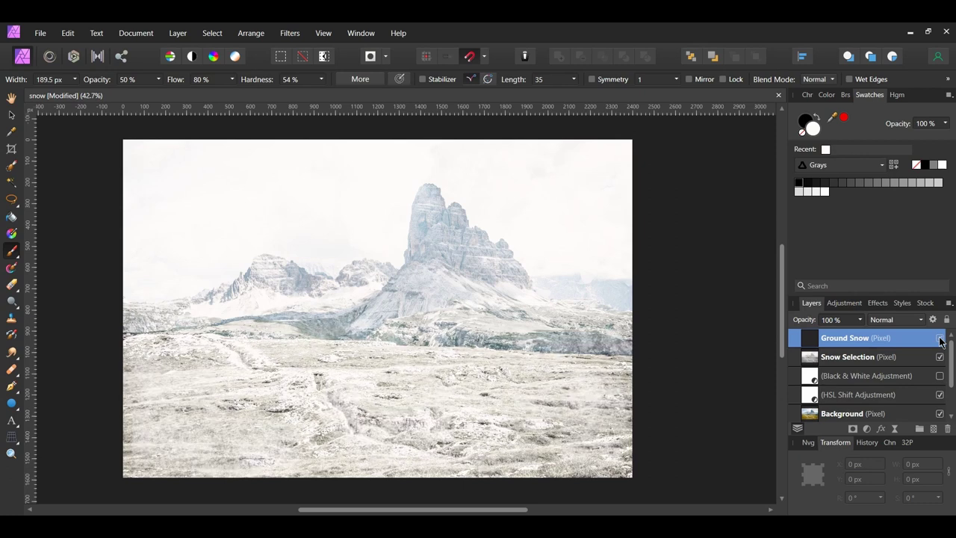
Step: Open the snowboarder photo pexels-darina-belonogova-7406838.jpg
click(39, 32)
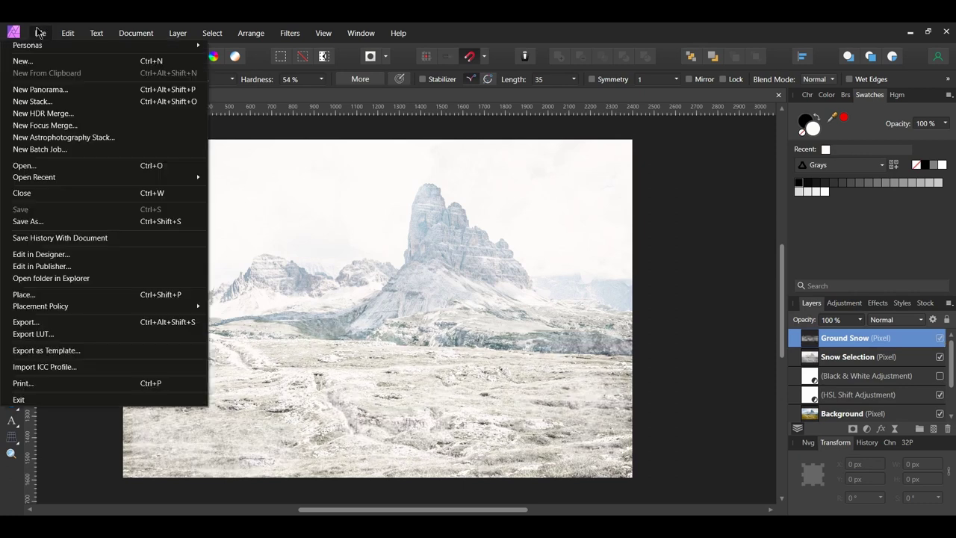
click(22, 165)
click(217, 138)
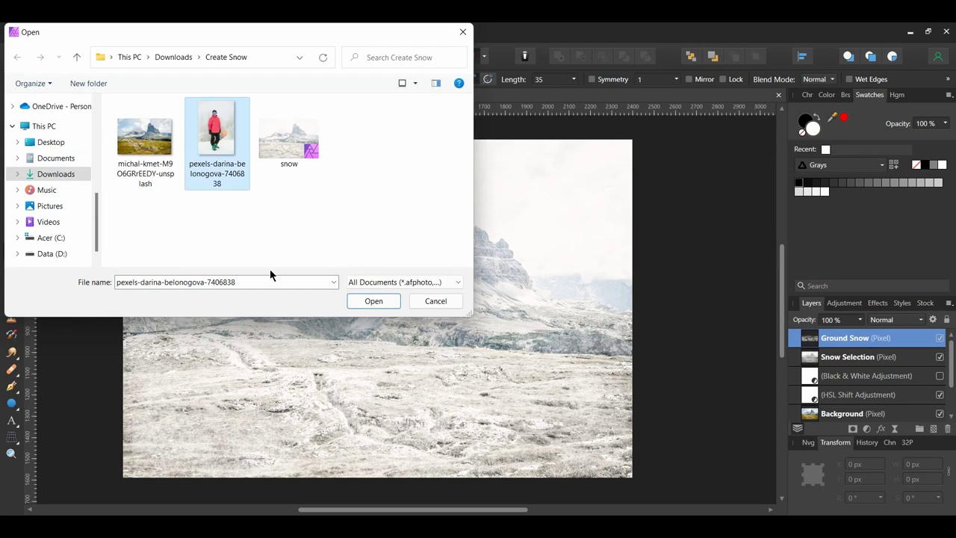
click(357, 302)
Step: Select the snowboarder's pink jacket and board with the Selection Brush and copy them to a new layer
key(w)
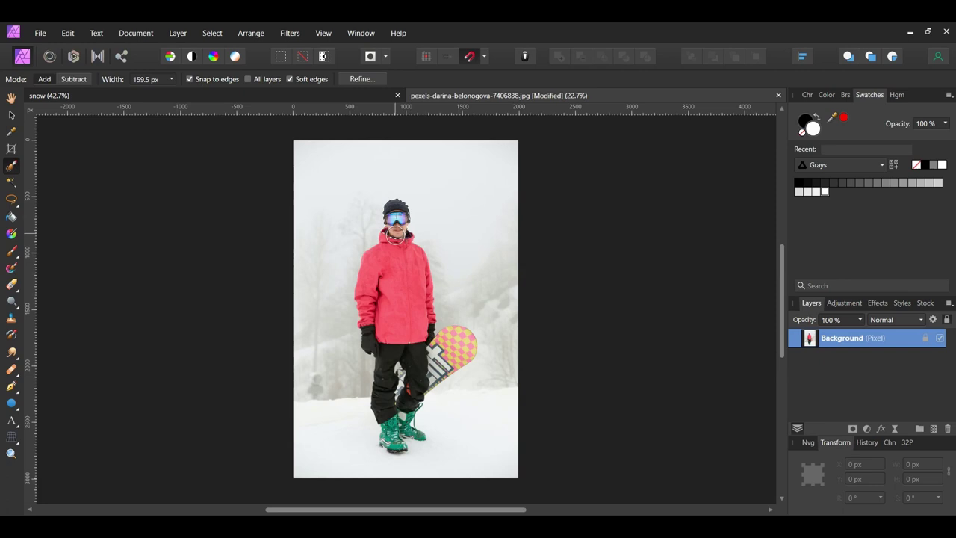
mouse_move(396, 237)
mouse_down()
mouse_move(403, 258)
mouse_move(418, 247)
mouse_move(391, 314)
mouse_up()
drag(452, 340, 432, 348)
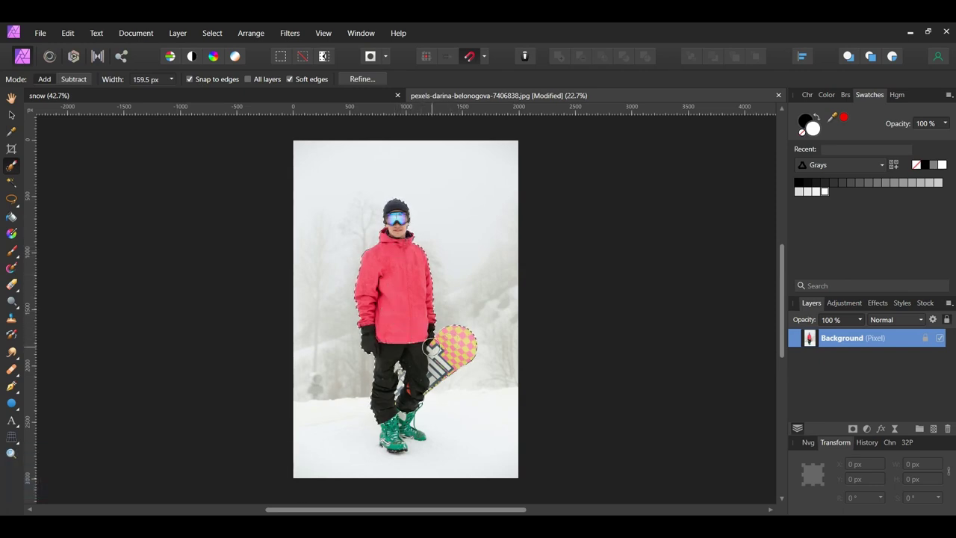
key(ctrl+j)
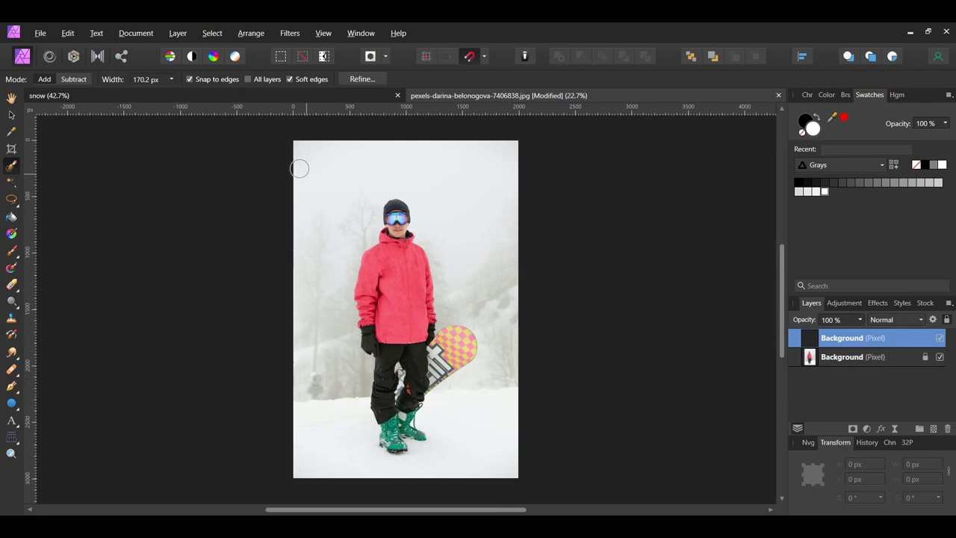
Step: Paste the snowboarder into the snow document, scale it down onto the left ground, and deselect
click(240, 96)
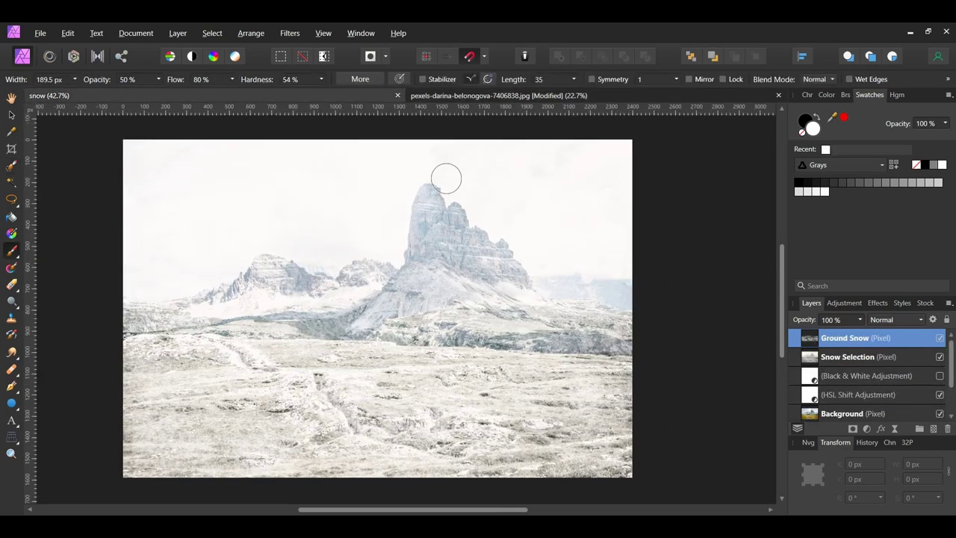
key(ctrl+v)
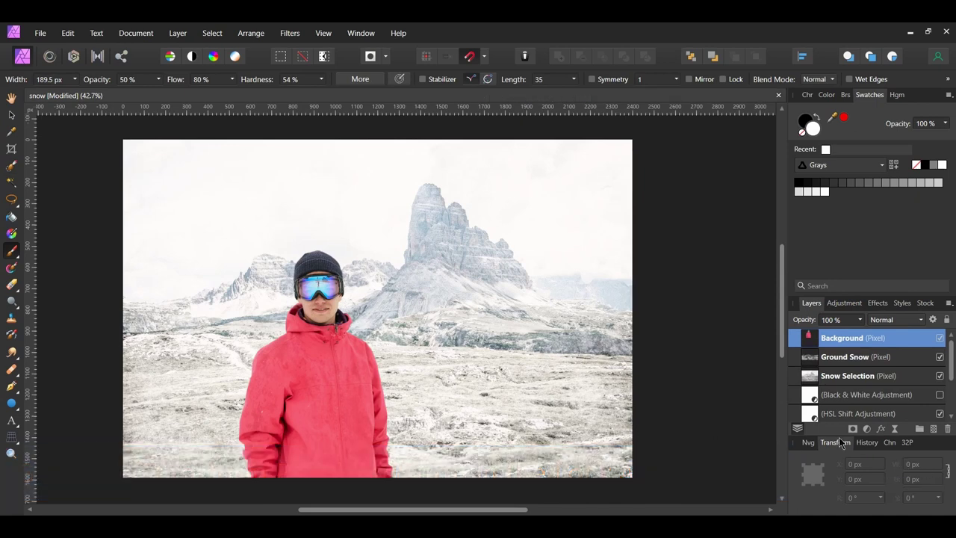
key(v)
drag(238, 250, 271, 308)
drag(464, 333, 348, 252)
drag(272, 313, 249, 269)
key(ctrl+d)
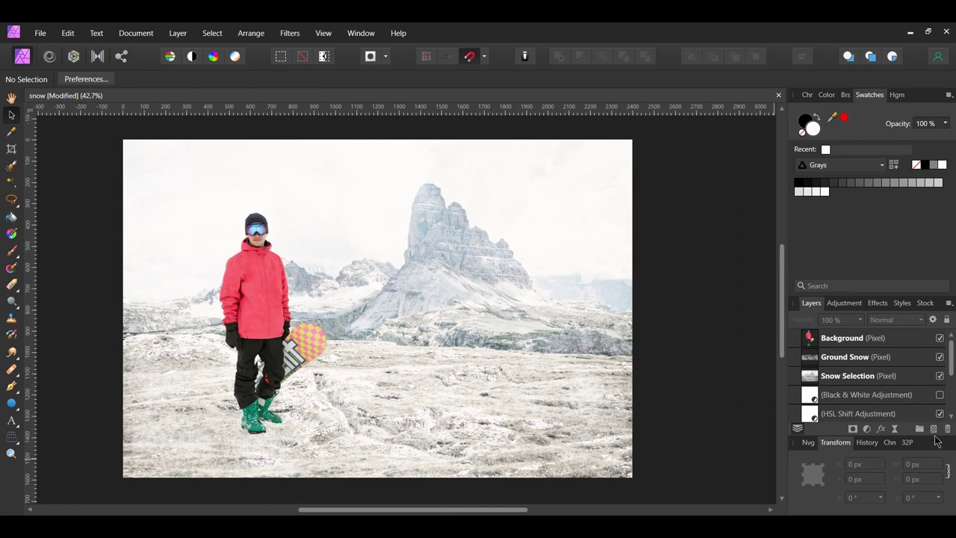
Step: Add a new pixel layer on top and set the Paint Brush colour to #FFFAFA
click(935, 431)
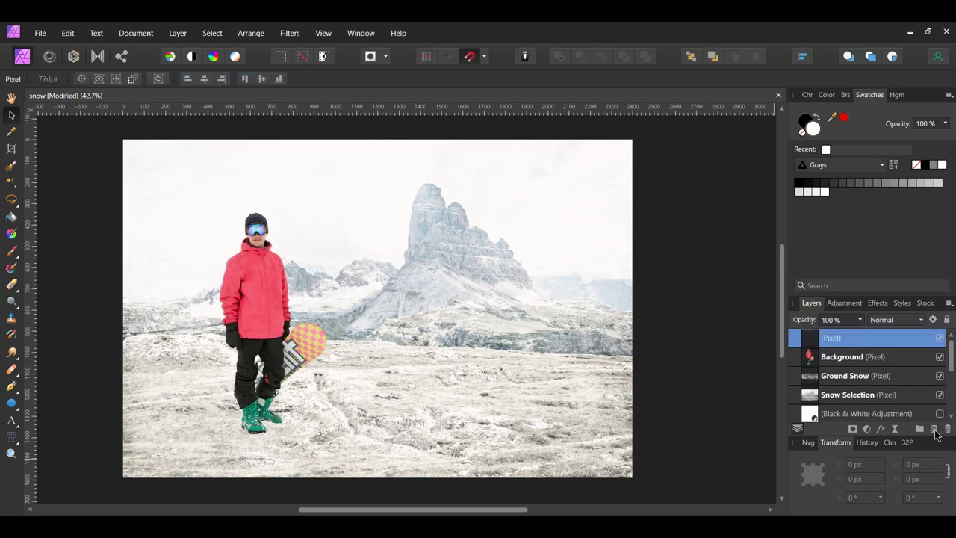
key(b)
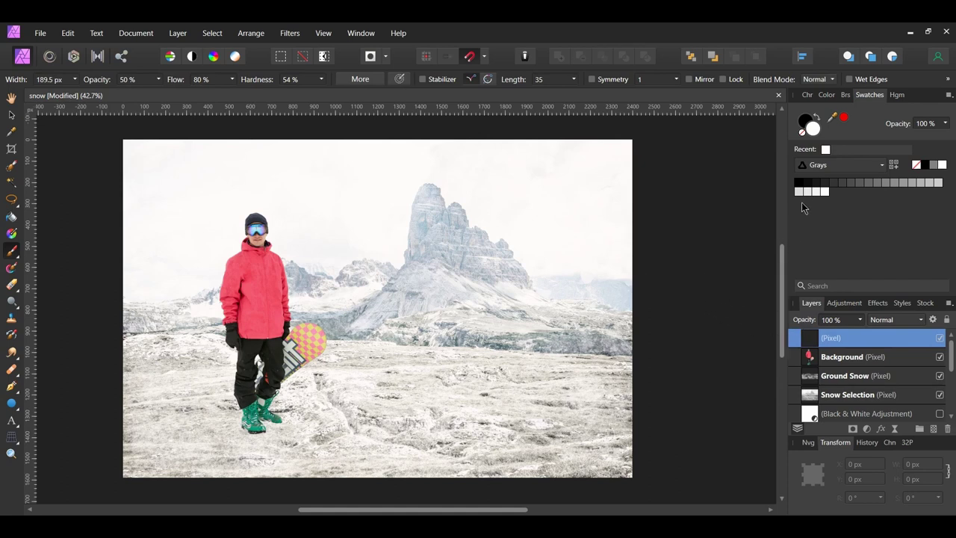
double_click(812, 133)
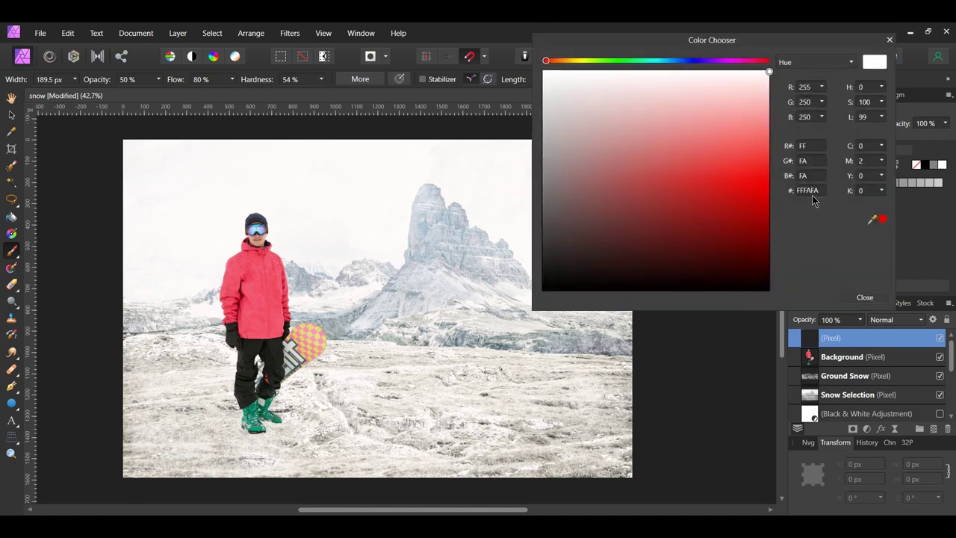
click(865, 298)
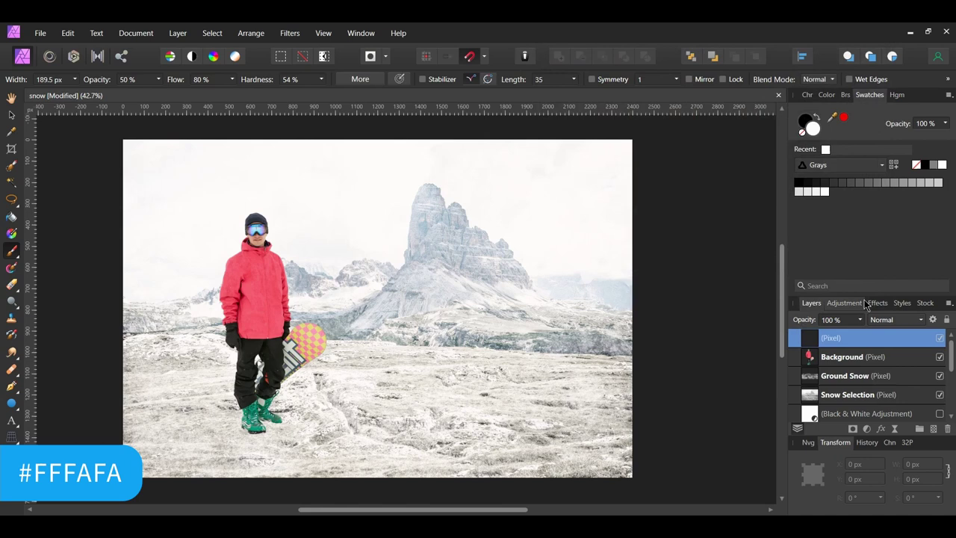
Step: Dust snow with a smaller brush onto the right boot's toe and down the left pant leg
scroll(254, 411, up, 5)
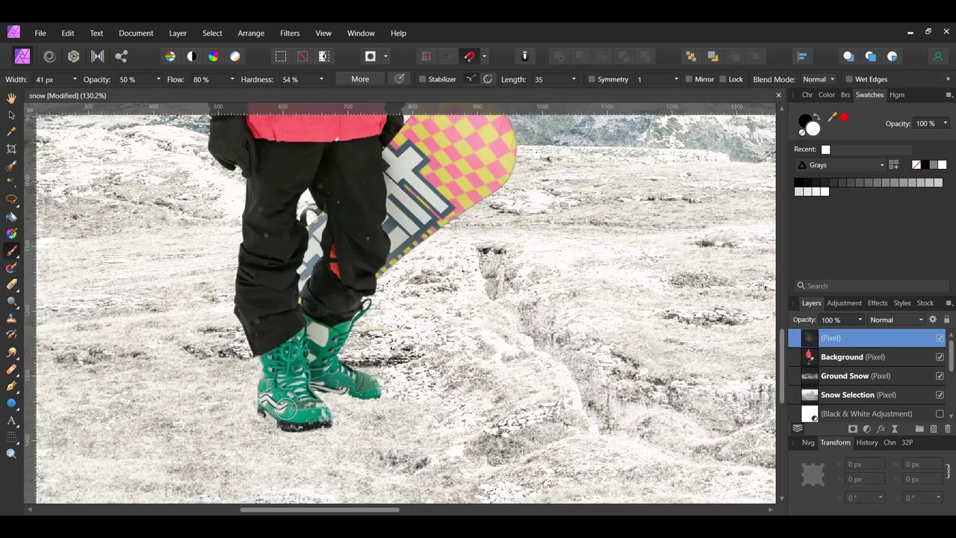
key(bracketleft)
key(bracketleft)
key(bracketleft)
key(bracketleft)
mouse_move(336, 413)
mouse_down()
mouse_move(360, 384)
mouse_move(380, 390)
mouse_move(369, 387)
mouse_up()
scroll(259, 227, up, 2)
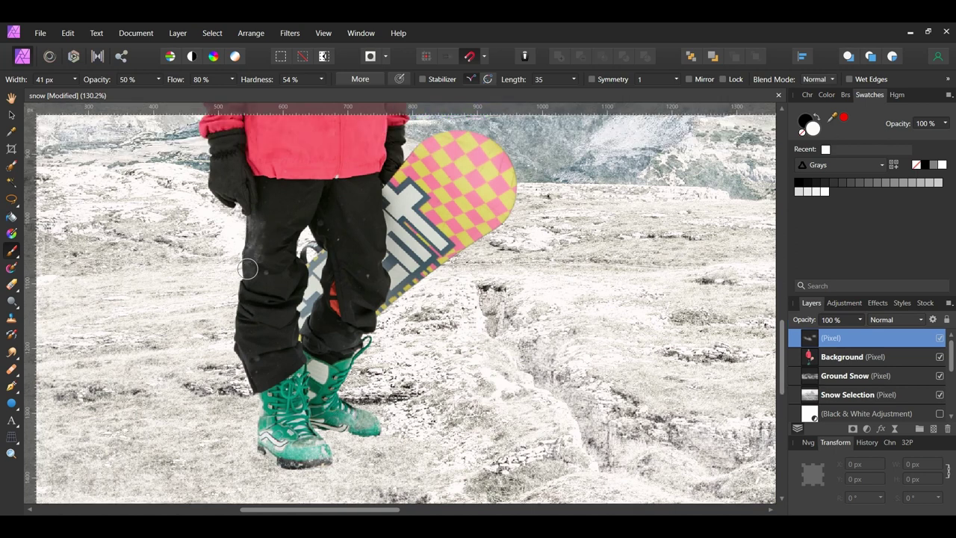
drag(247, 264, 254, 377)
mouse_move(251, 333)
mouse_down()
mouse_move(257, 240)
mouse_move(262, 381)
mouse_move(331, 342)
mouse_move(315, 332)
mouse_move(310, 348)
mouse_move(329, 347)
mouse_move(342, 363)
mouse_move(317, 395)
mouse_up()
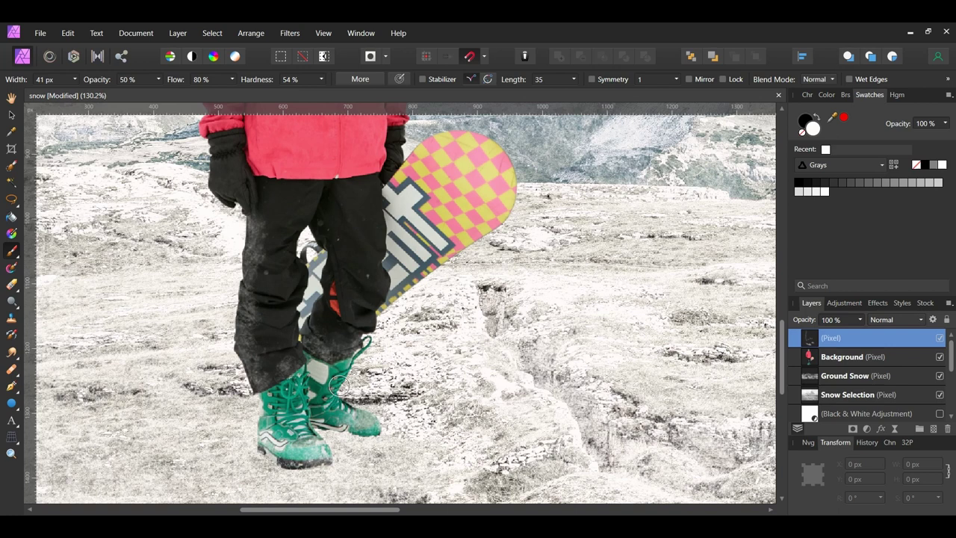
Step: Speckle snow on the jacket's left shoulder and edge, and on top of the hat
scroll(260, 218, up, 5)
key(bracketleft)
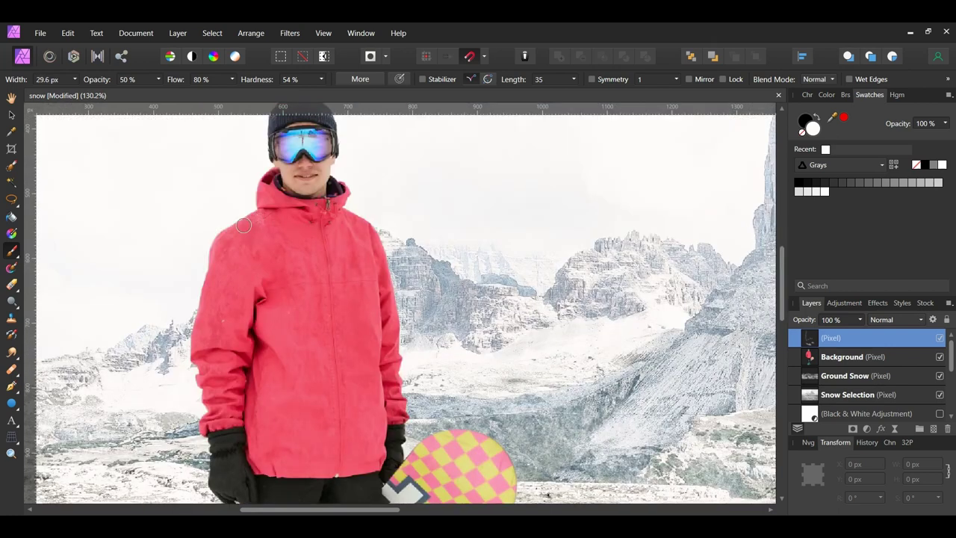
drag(257, 220, 228, 238)
scroll(366, 237, up, 1)
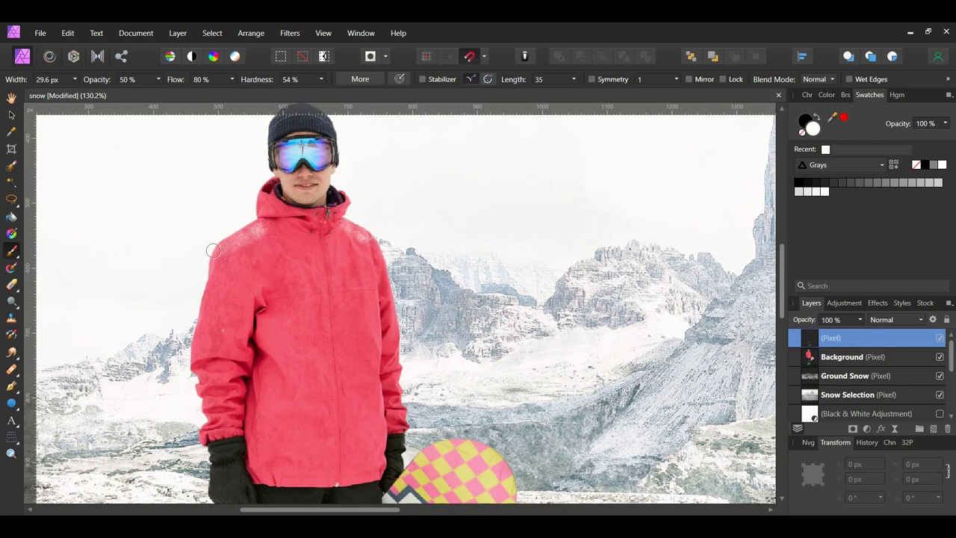
drag(213, 250, 211, 292)
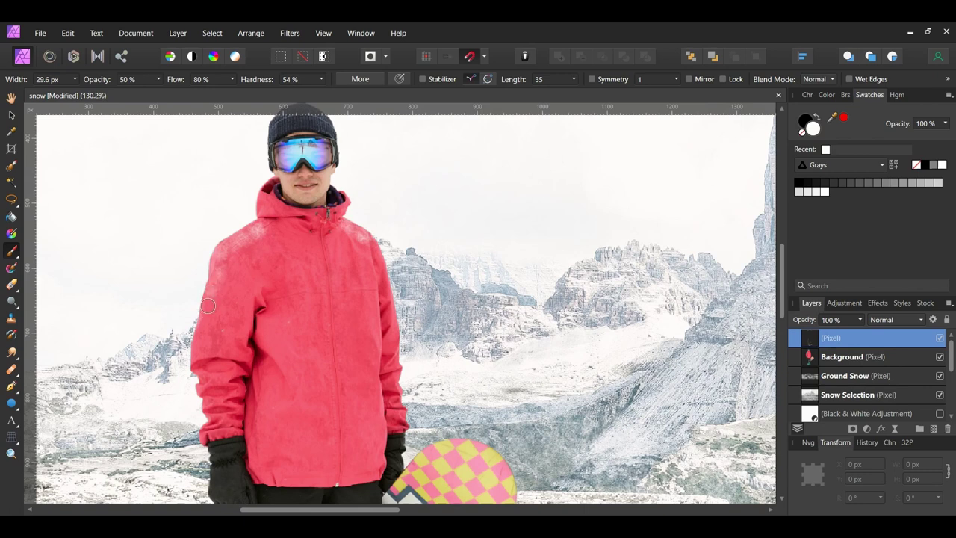
scroll(243, 242, up, 4)
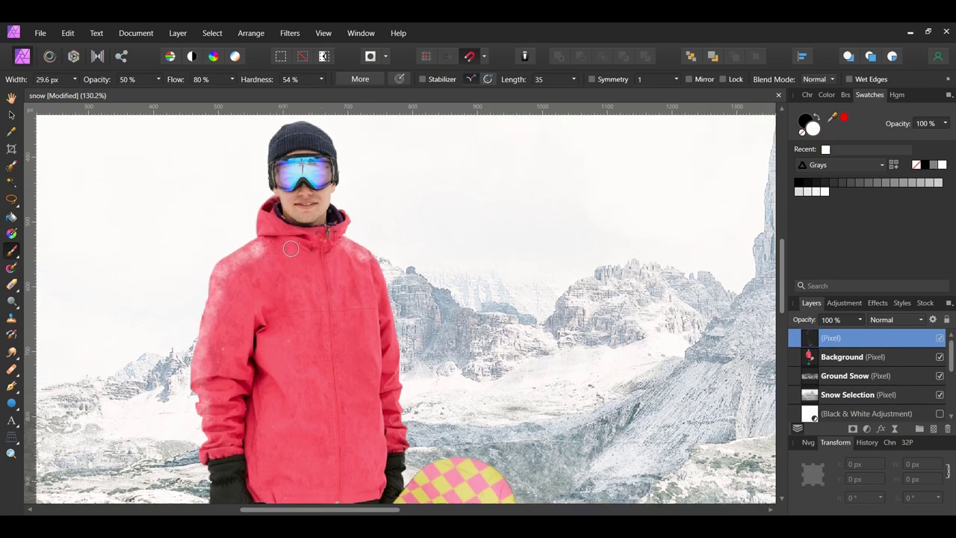
scroll(302, 250, up, 1)
mouse_move(299, 256)
mouse_down()
mouse_move(276, 266)
mouse_move(273, 276)
mouse_move(315, 262)
mouse_up()
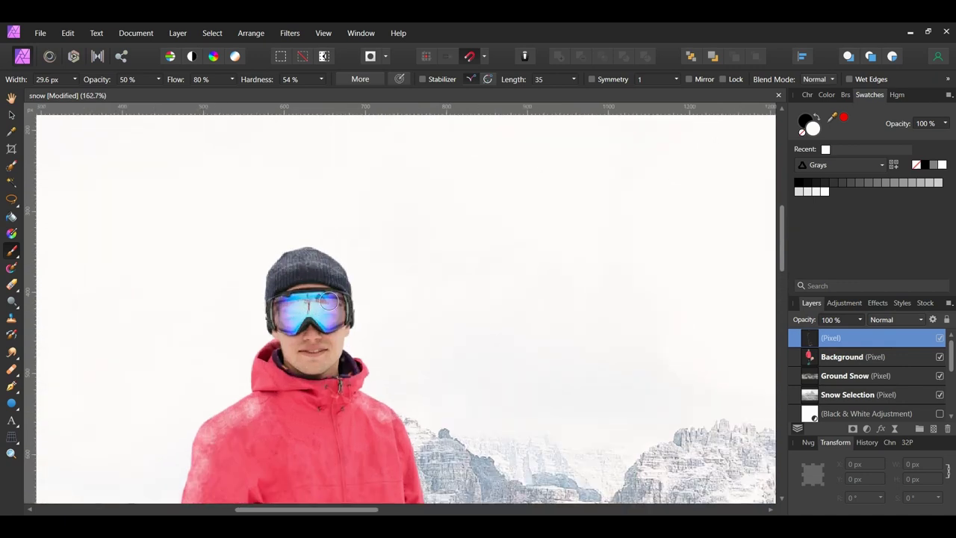
Step: Set brush opacity to 85% and paint snow over the snowboard top with a larger brush
scroll(329, 328, down, 3)
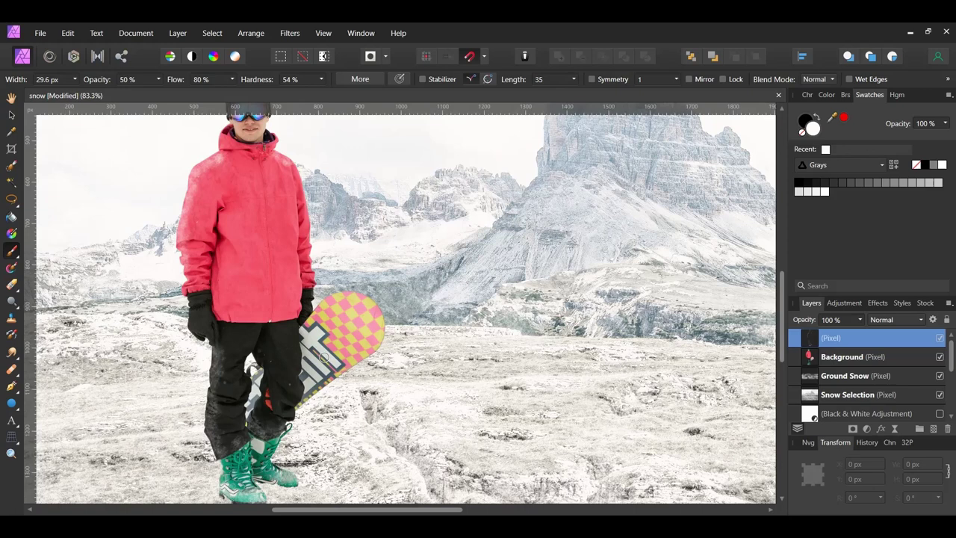
click(142, 80)
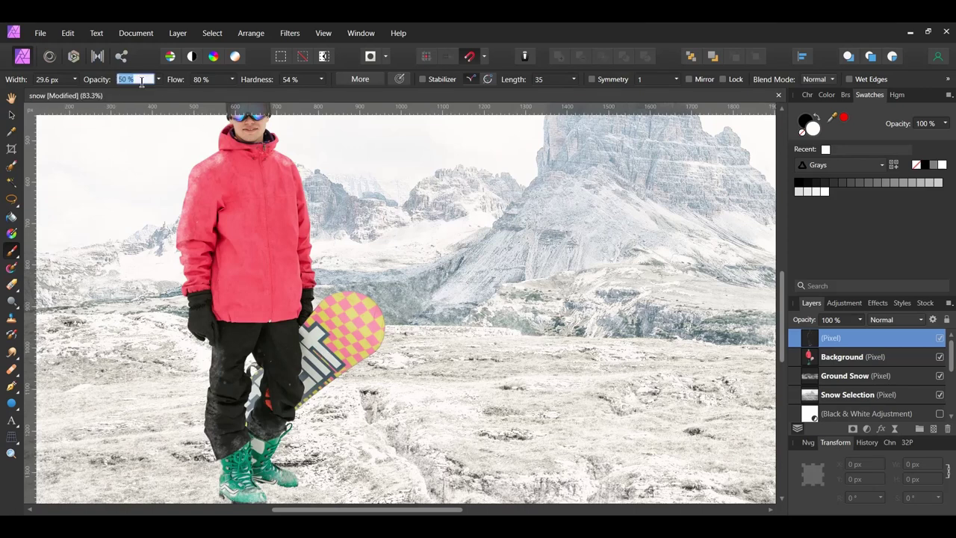
text(85)
key(Return)
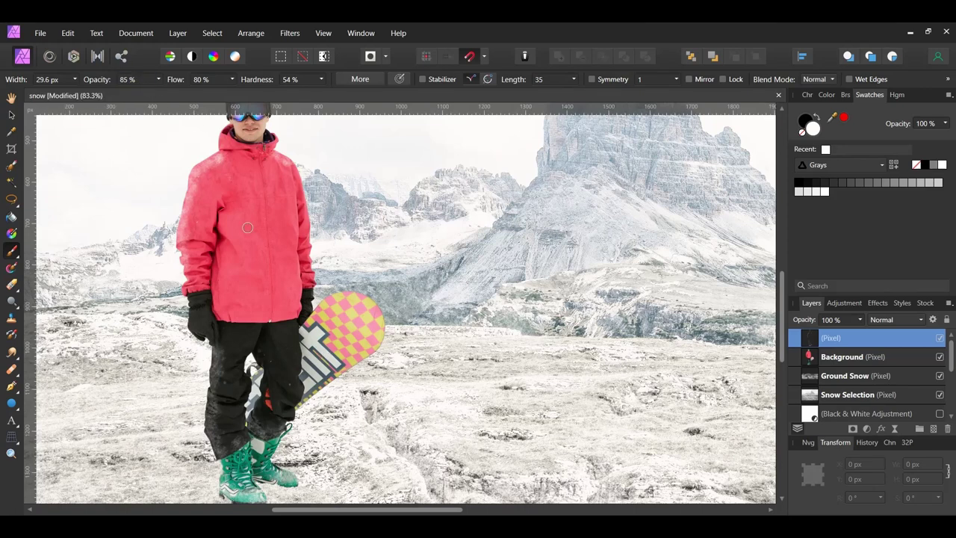
key(bracketright)
key(bracketright)
mouse_move(346, 312)
mouse_down()
mouse_move(353, 341)
mouse_move(349, 352)
mouse_move(373, 343)
mouse_up()
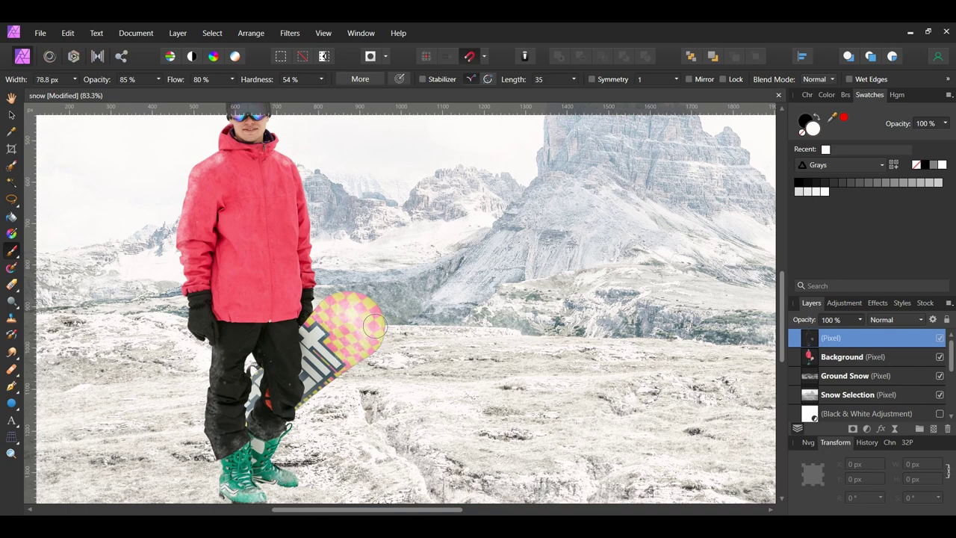
Step: Rename the painted layer to 'Snow on Man' and fit the whole image in view
double_click(854, 339)
text(Snow on Man)
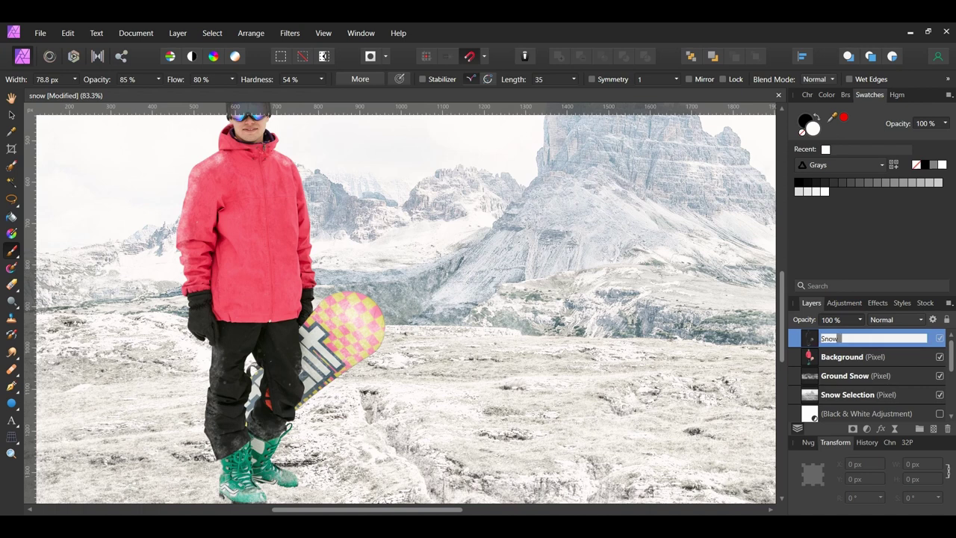
key(Return)
key(ctrl+0)
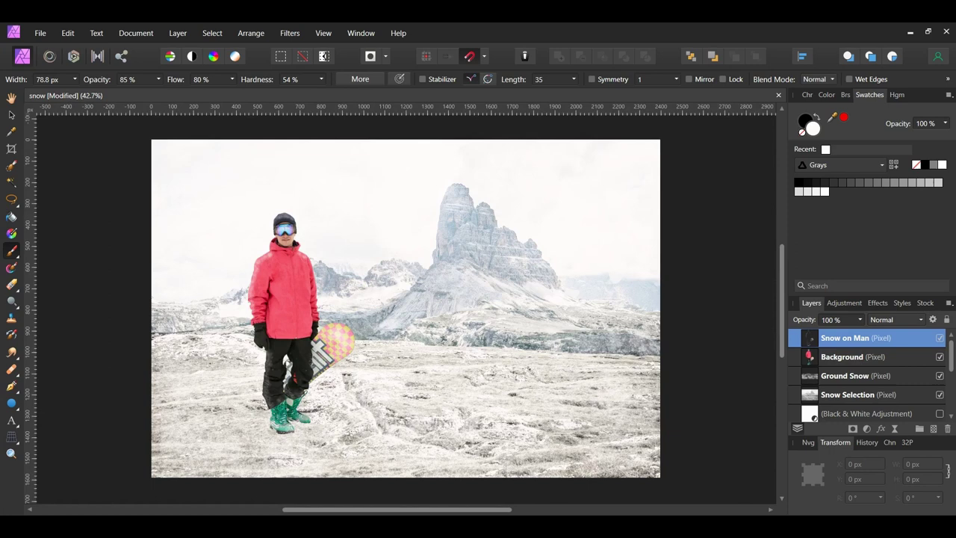
Step: Add a new pixel layer and fill it entirely with black
key(bracketleft)
key(bracketleft)
key(bracketleft)
click(933, 430)
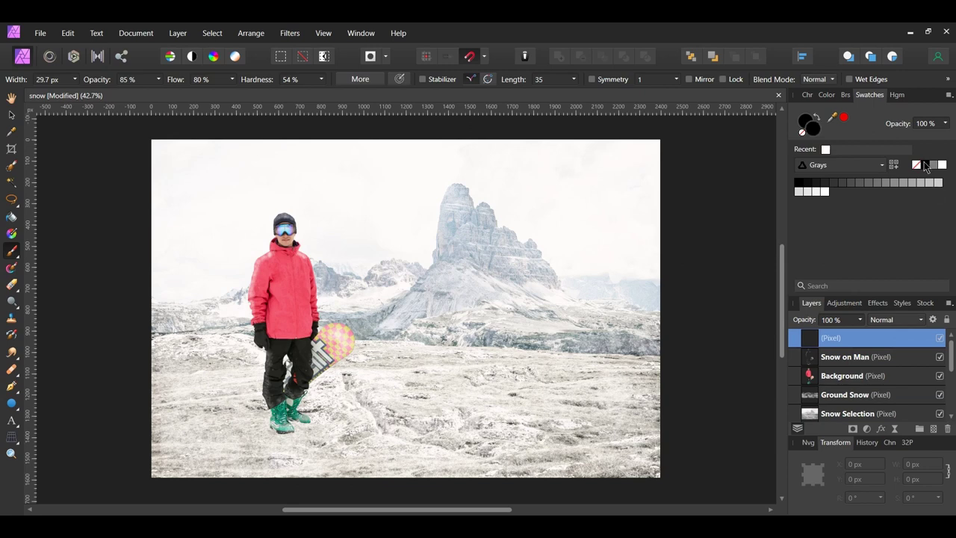
key(g)
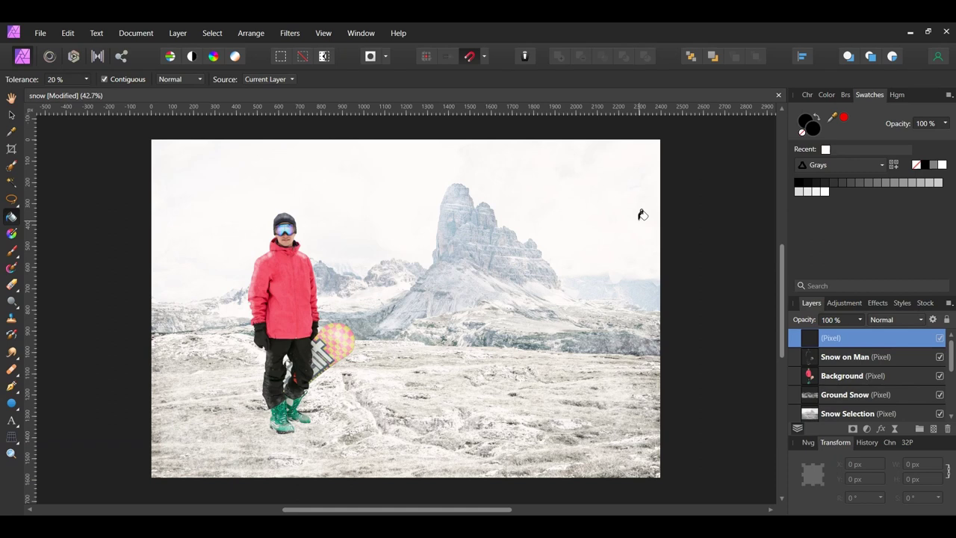
click(641, 216)
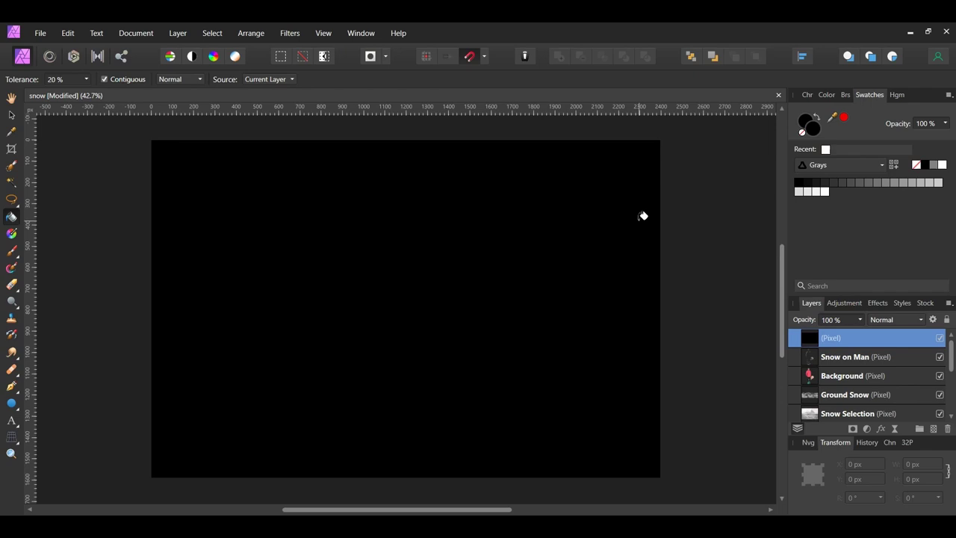
Step: Apply Add Noise at 100%, Gaussian, Monochromatic to the black layer
click(288, 35)
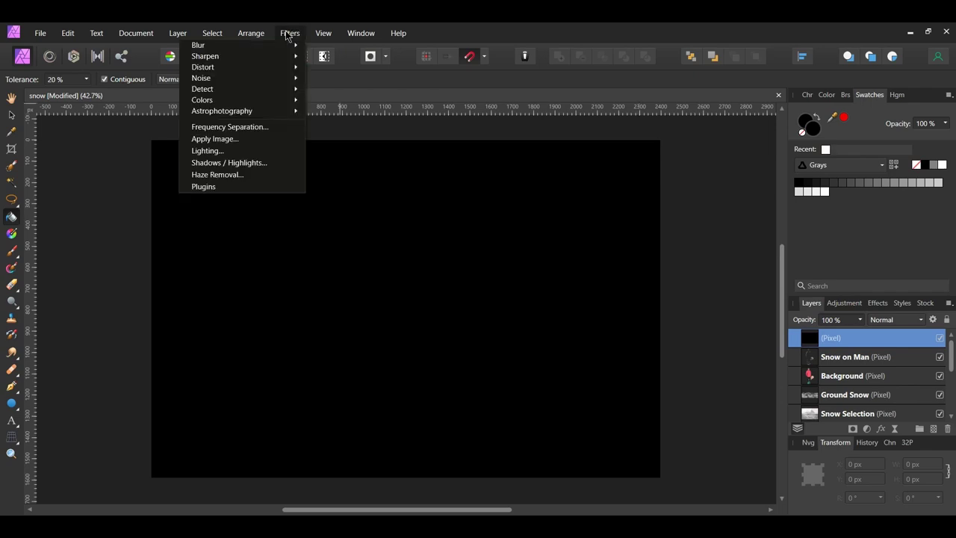
mouse_move(233, 79)
click(131, 91)
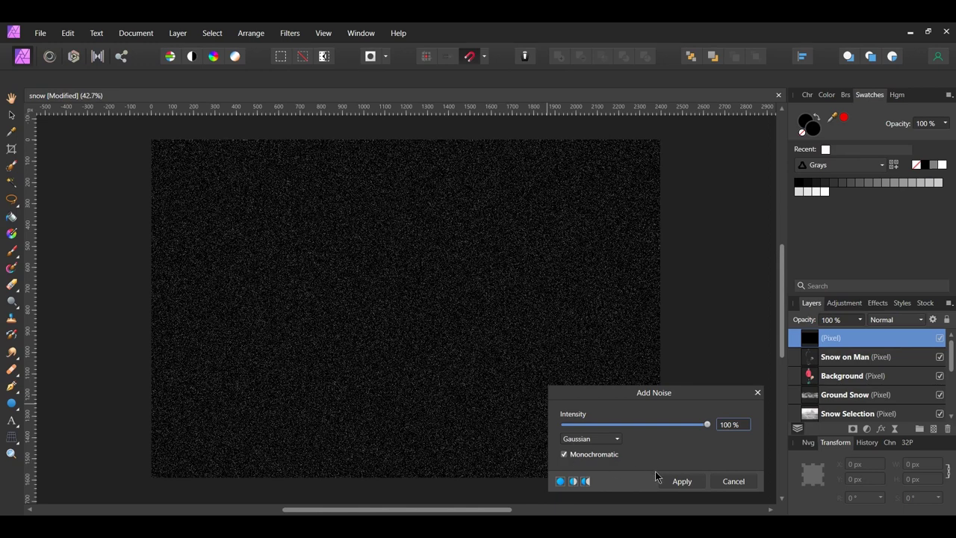
click(681, 482)
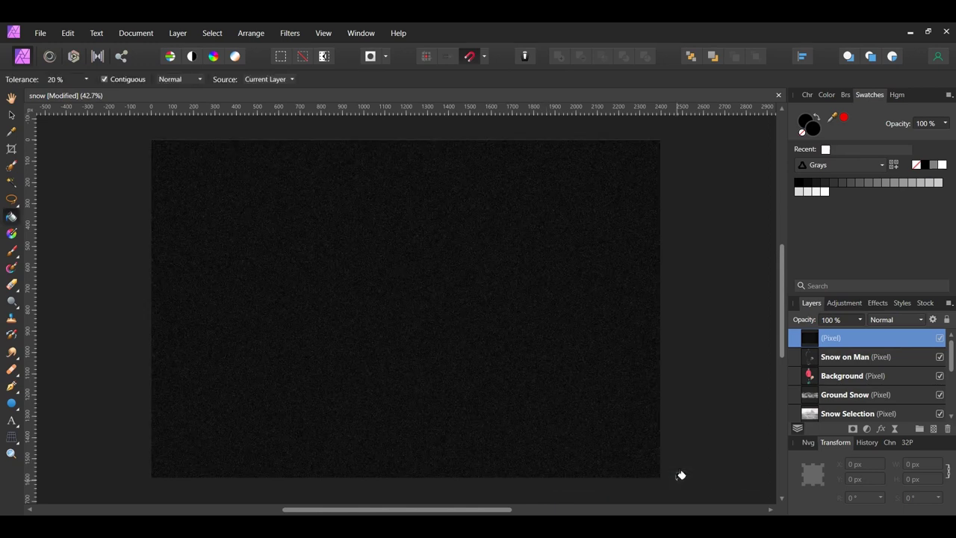
Step: Set the noise layer to Screen blending and duplicate it
click(884, 319)
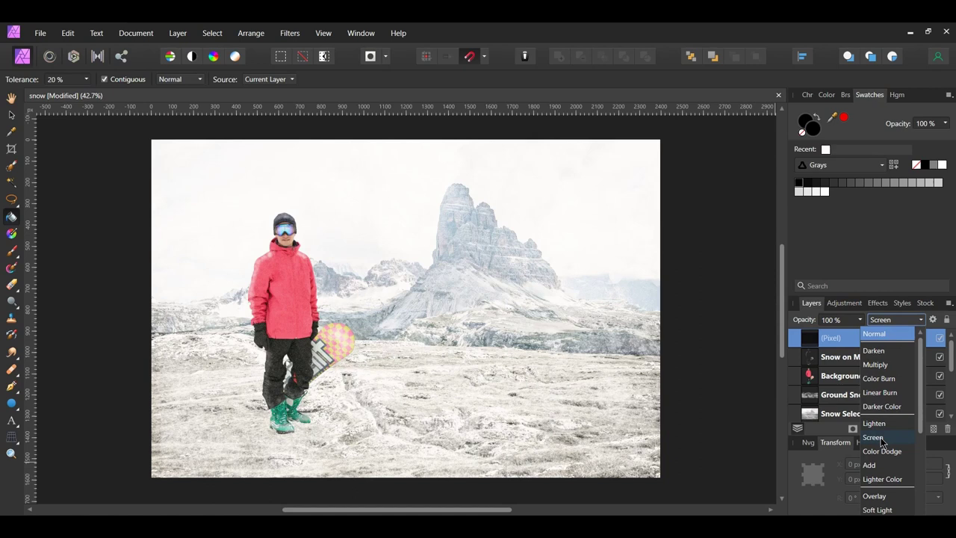
click(882, 439)
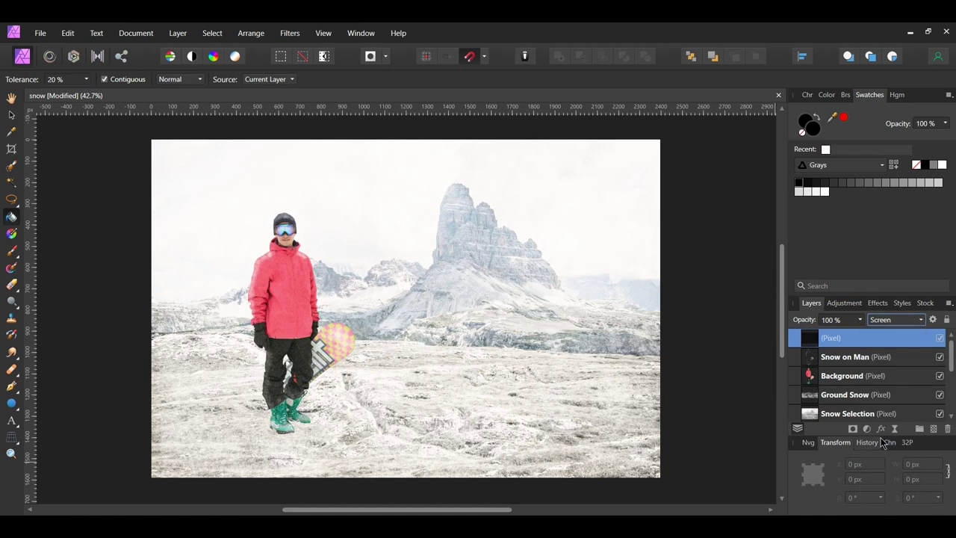
key(ctrl+j)
key(ctrl+j)
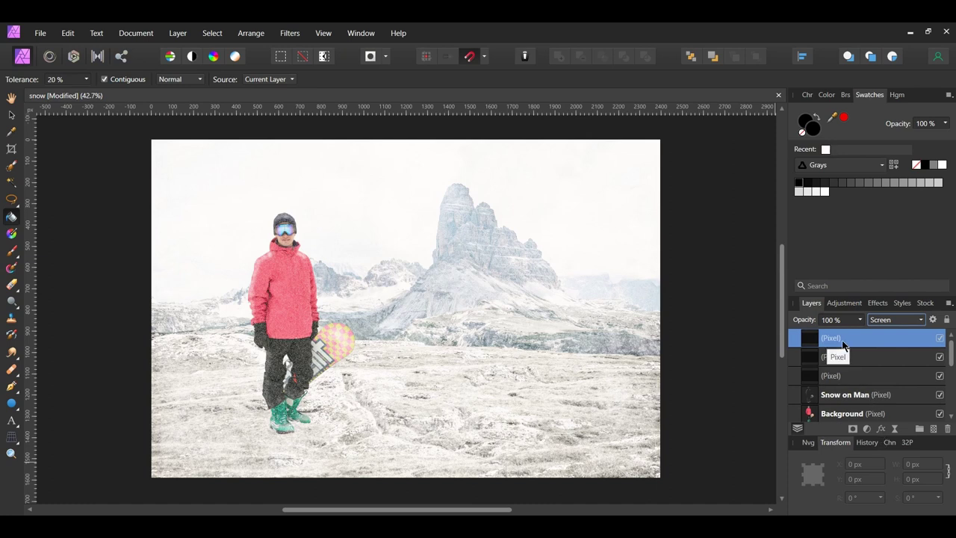
Step: Apply a Motion Blur of 25 px radius at 225° rotation to the top noise copy
click(287, 33)
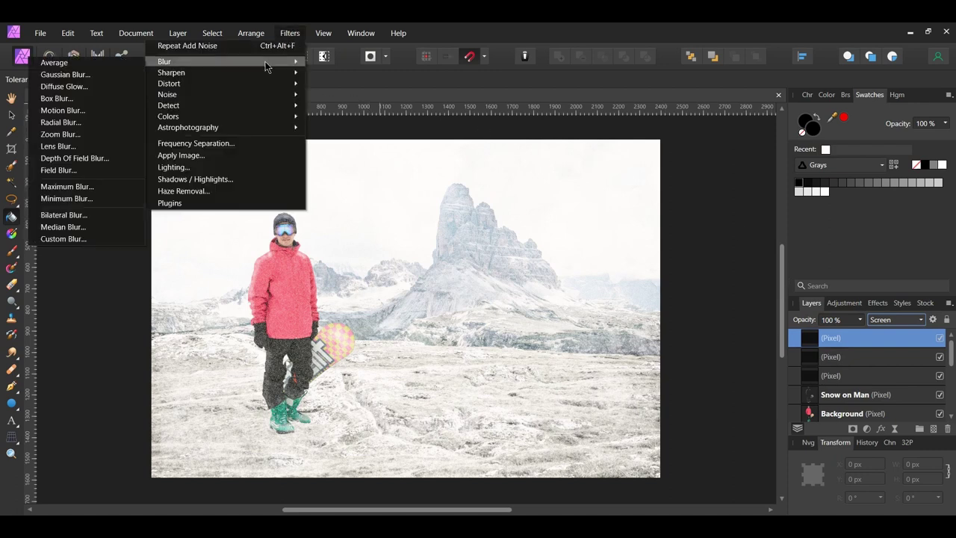
click(98, 117)
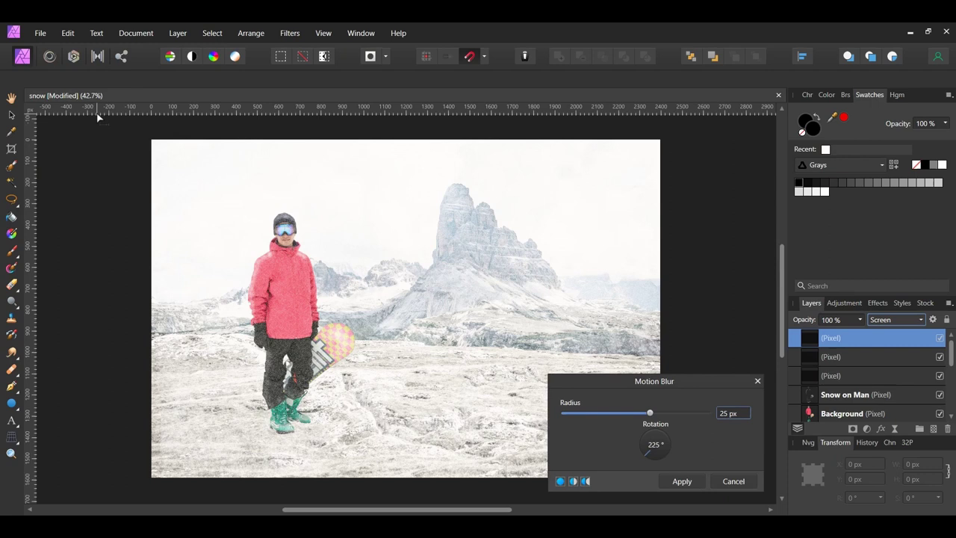
click(654, 451)
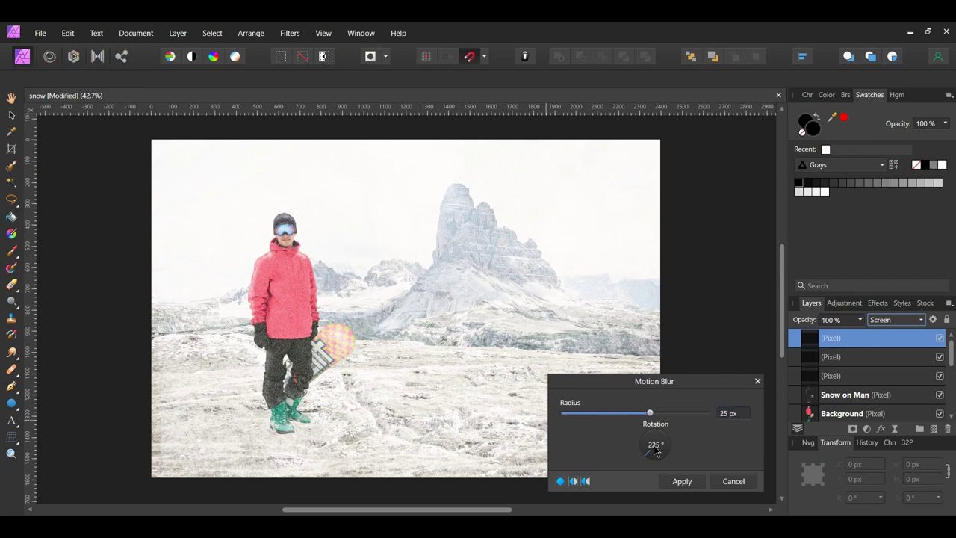
click(707, 452)
click(682, 482)
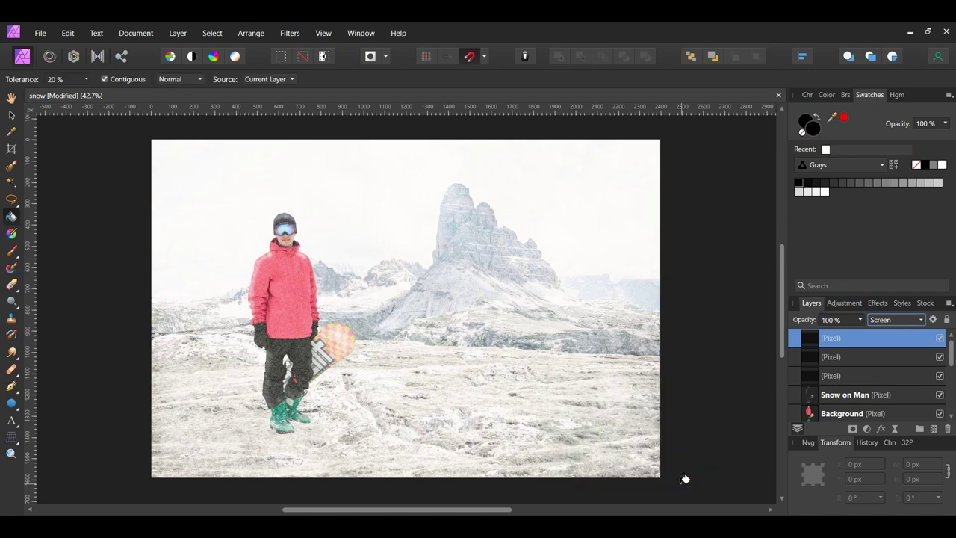
Step: Group the three noise layers as 'Falling Snow' and toggle the group's visibility to compare
shift+click(841, 375)
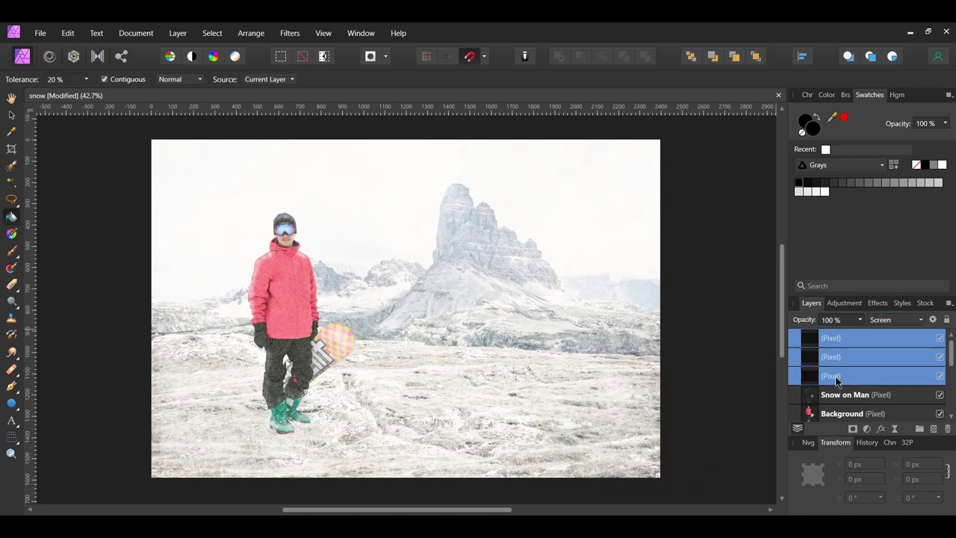
key(ctrl+g)
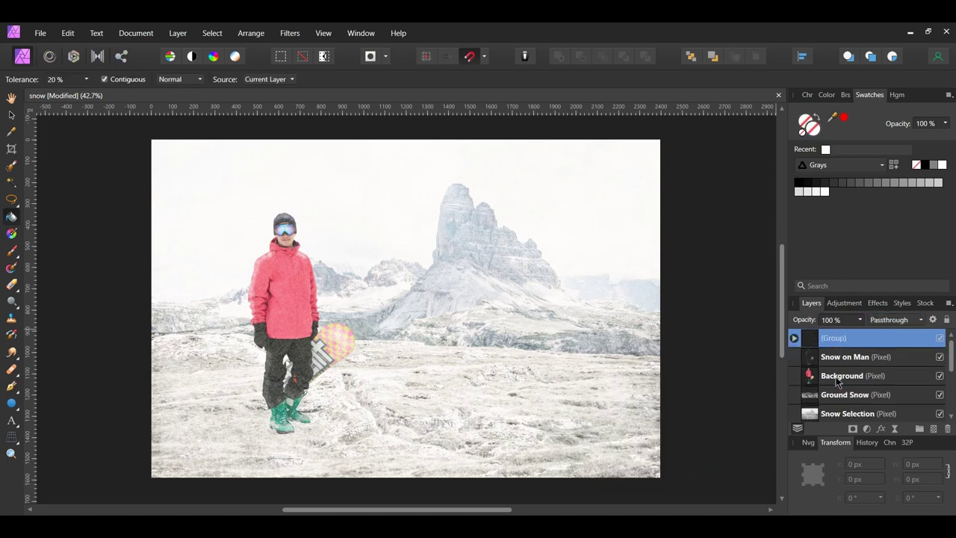
double_click(855, 338)
text(Falling Snow)
key(Return)
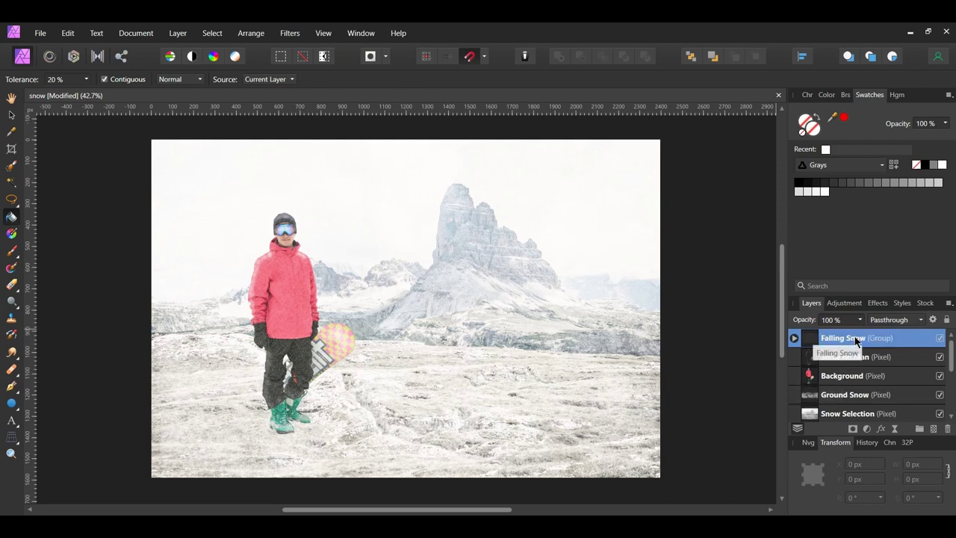
click(940, 338)
click(940, 340)
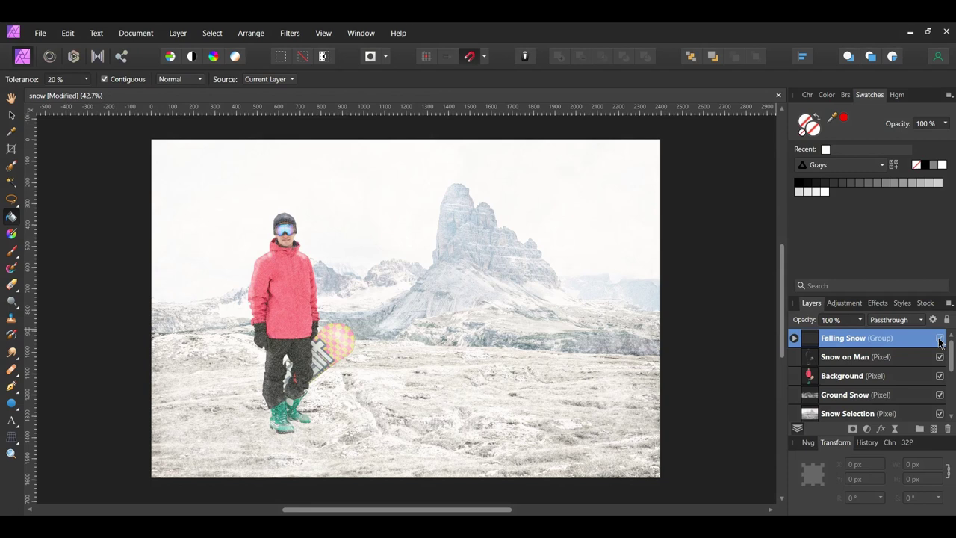